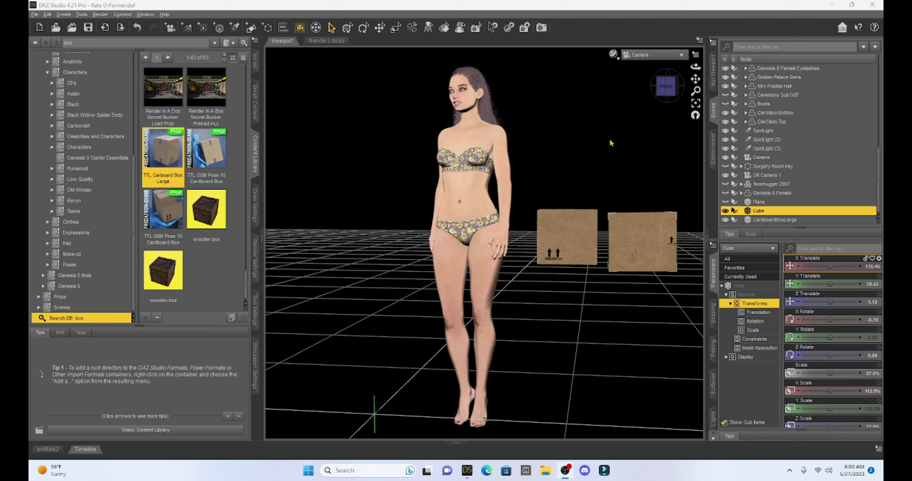
Duplicate the Milica figure together with its hair and clothing.
left_click_drag(665, 90, 676, 91)
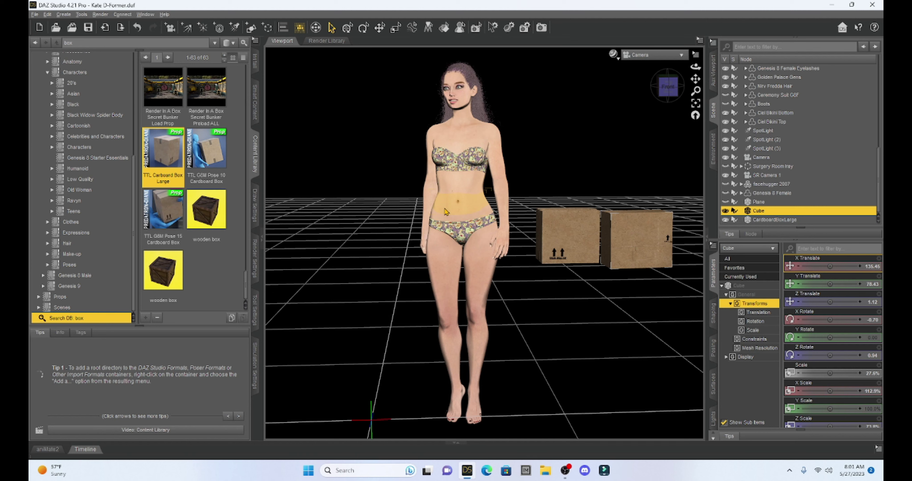
left_click(445, 212)
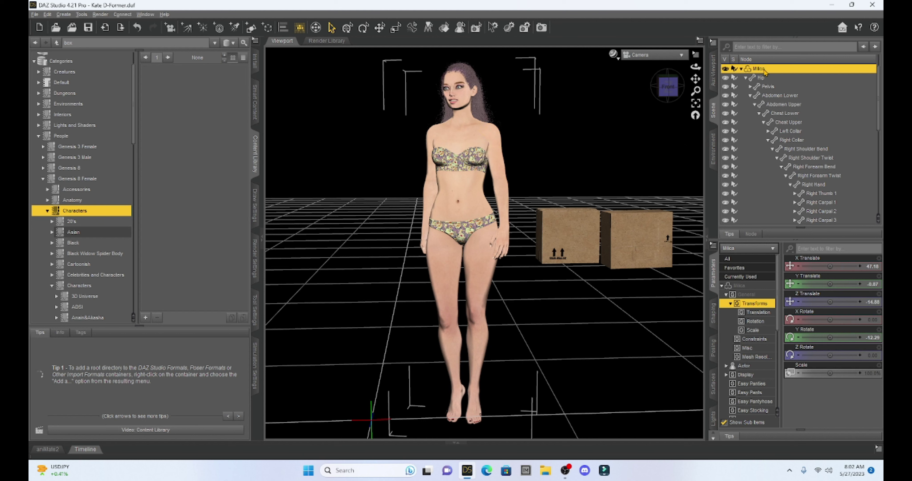
left_click(47, 14)
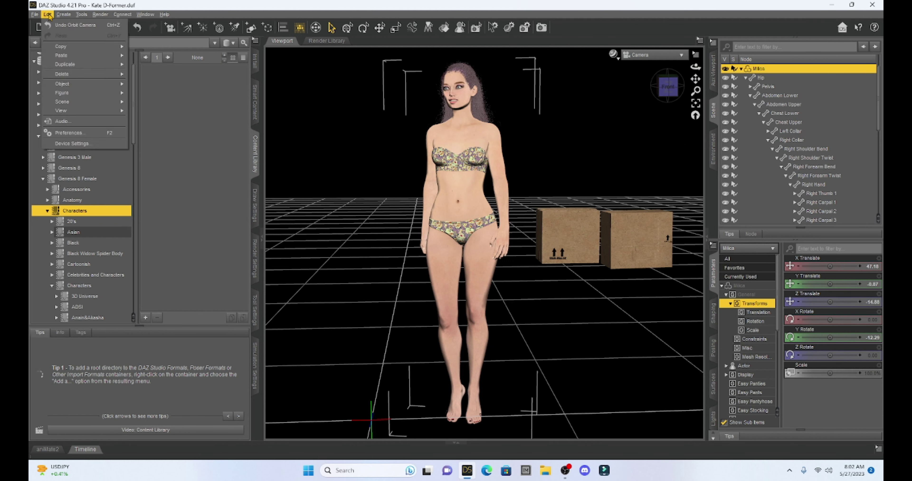
left_click(145, 74)
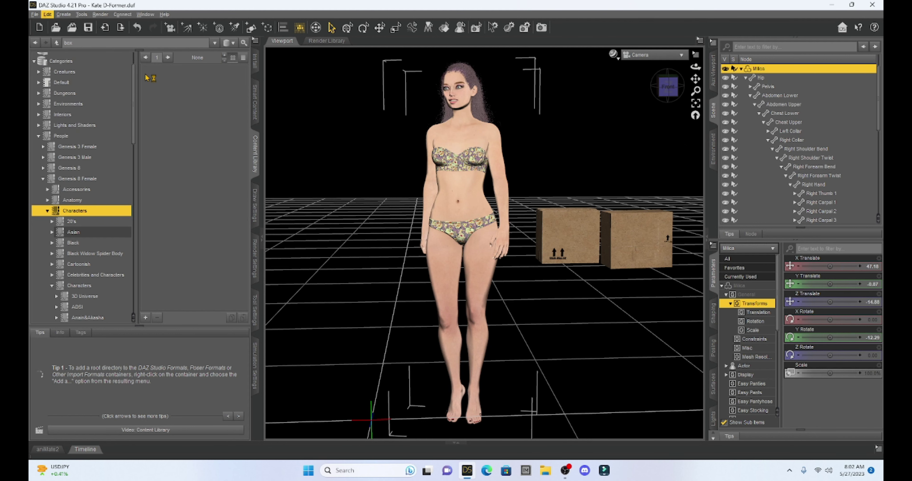
left_click(741, 69)
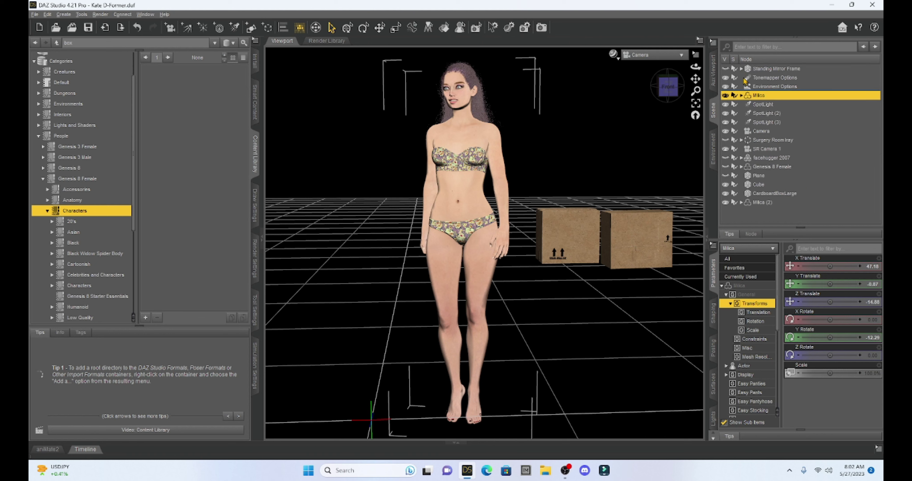
Move the duplicated Milica (2) figure beside the original, to an X Translate of about -7.
left_click(766, 204)
left_click_drag(829, 265, 810, 265)
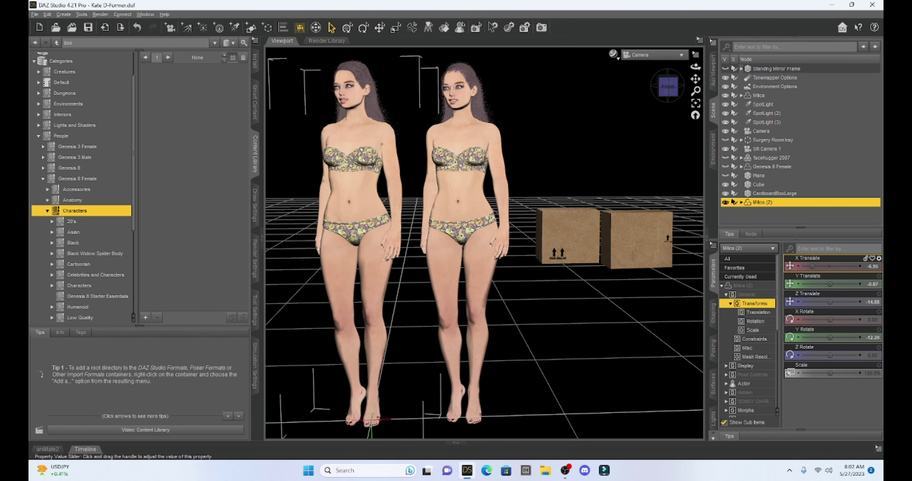
left_click_drag(695, 79, 709, 76)
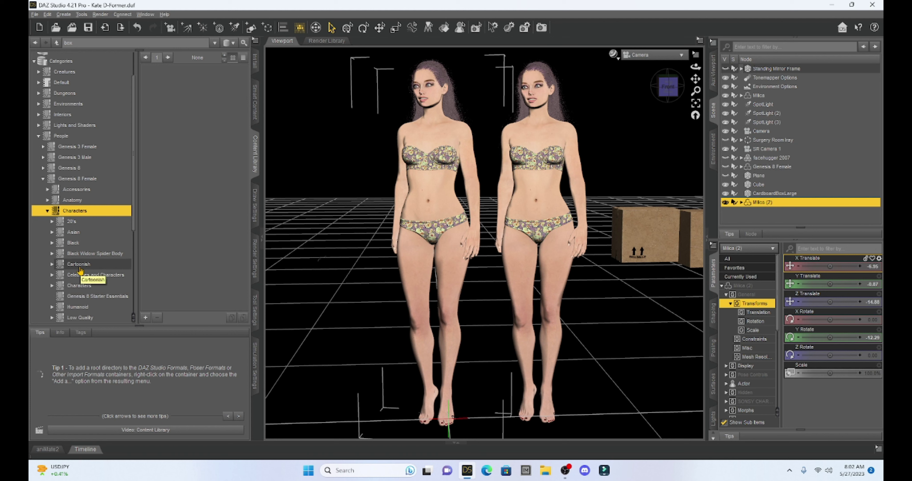
Open the Genesis 8 Starter Essentials category under the Genesis 8 Female characters in the content library.
scroll(80, 270, "down", 2)
scroll(80, 270, "down", 2)
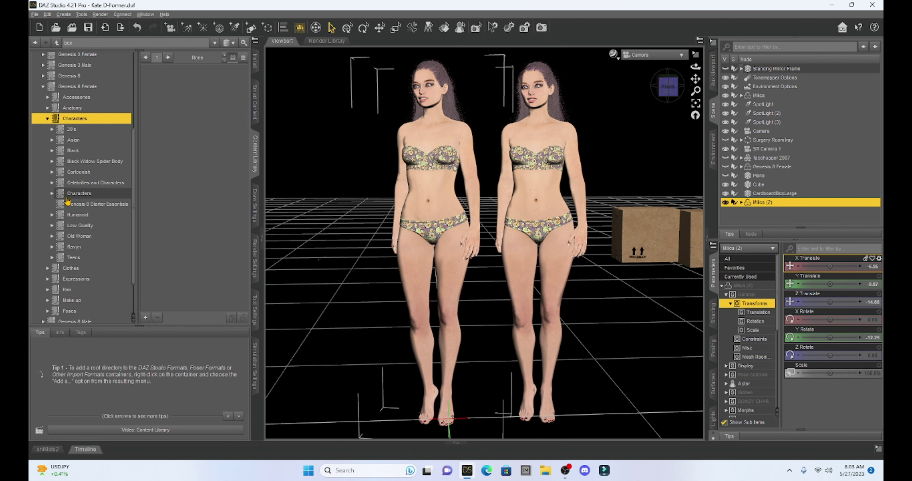
left_click(52, 194)
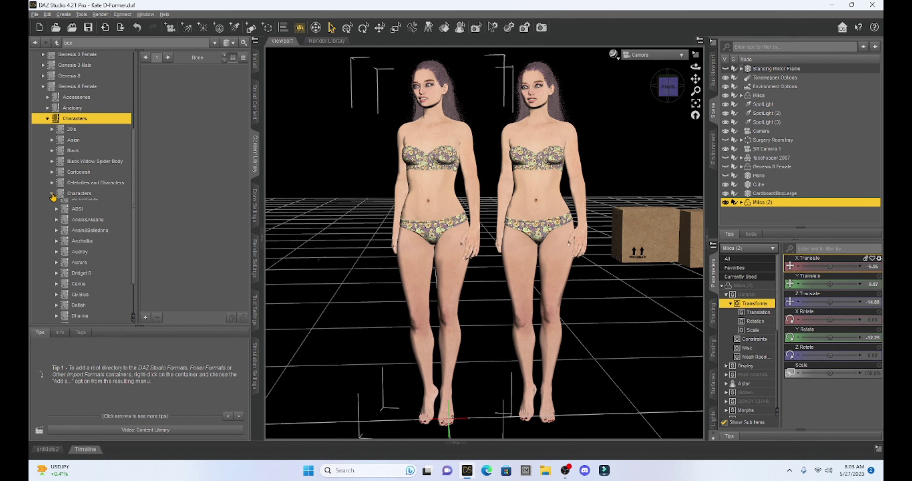
left_click(75, 195)
scroll(74, 196, "down", 10)
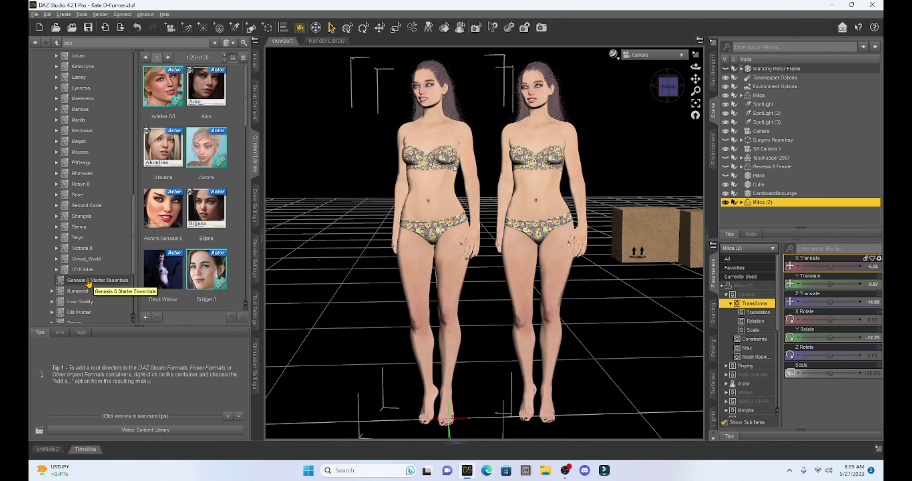
left_click(88, 281)
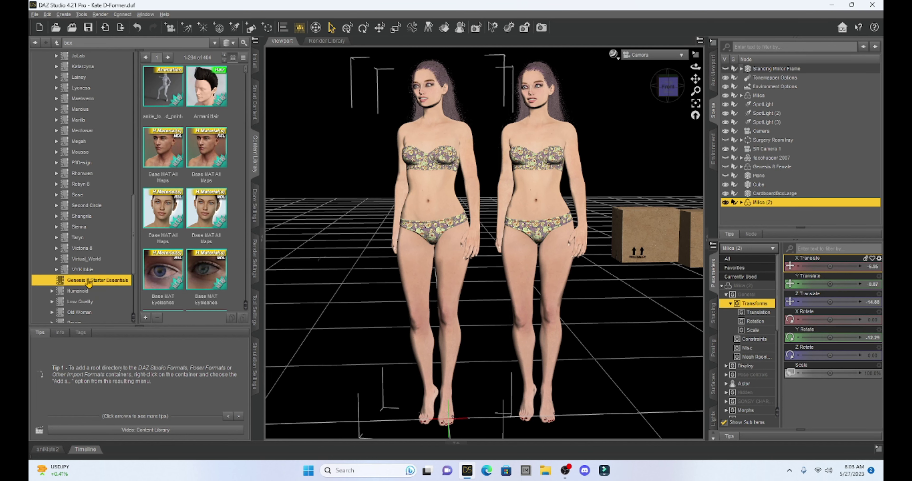
Apply the Genesis 8 Female UV Prep Pose to the duplicated Milica (2) figure.
scroll(184, 201, "down", 5)
scroll(184, 203, "down", 10)
scroll(186, 199, "down", 10)
scroll(187, 198, "down", 10)
scroll(186, 199, "down", 5)
scroll(187, 199, "down", 5)
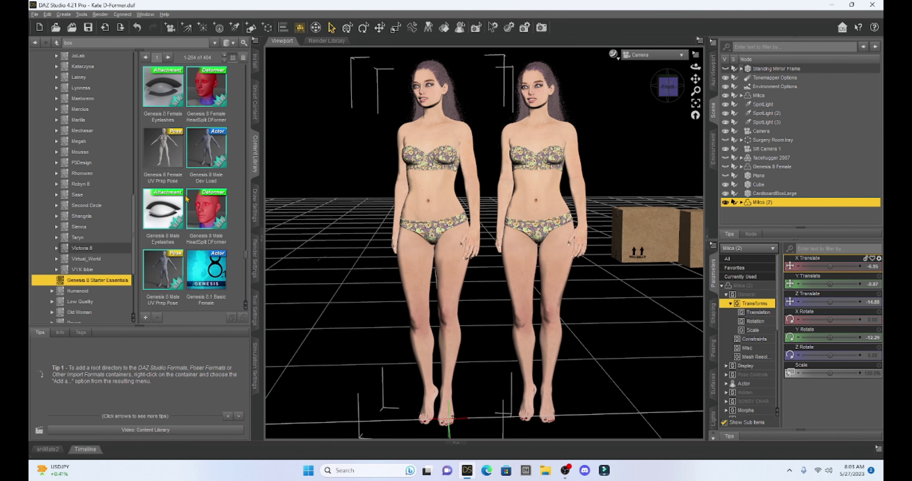
left_click_drag(164, 135, 435, 184)
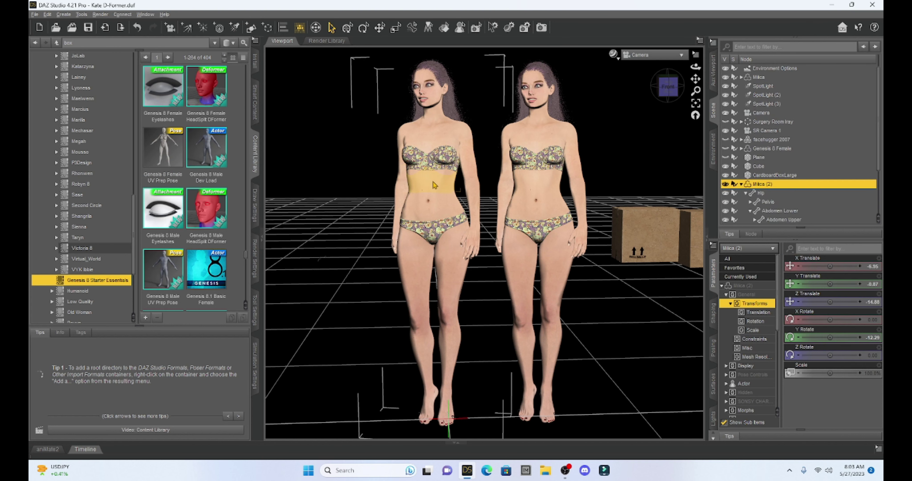
double_click(166, 150)
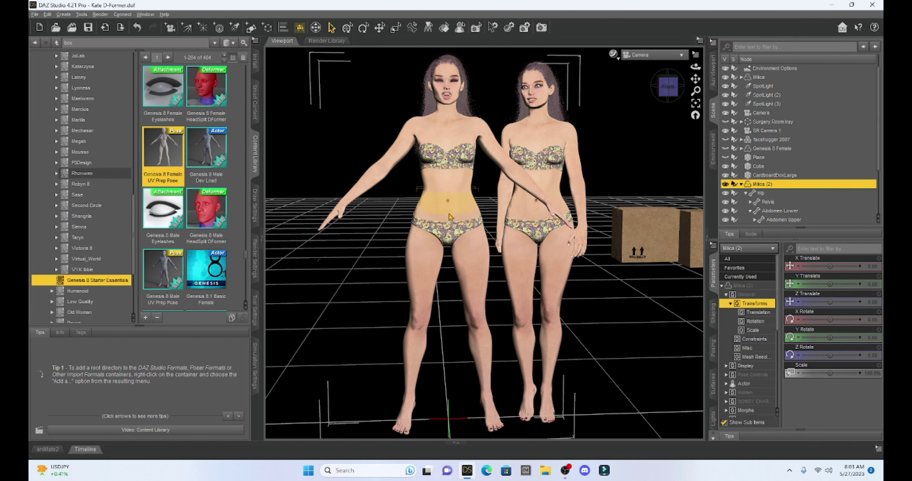
Create a new D-Former named D-Former_1 on the posed Milica (2) figure.
scroll(457, 207, "up", 8)
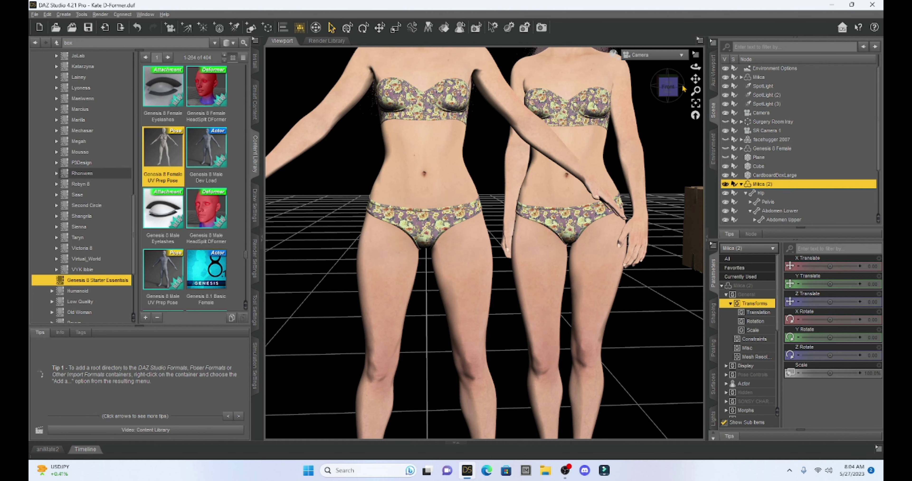
left_click_drag(695, 78, 711, 117)
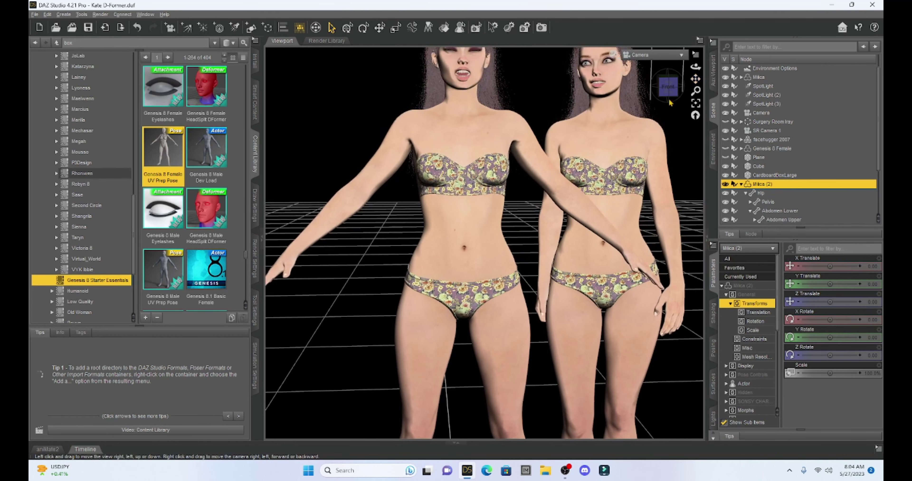
scroll(557, 195, "up", 5)
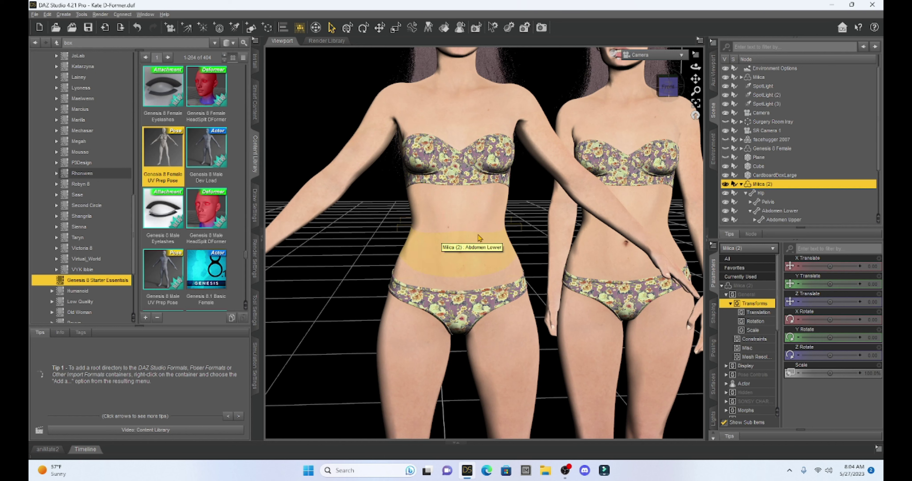
left_click(64, 15)
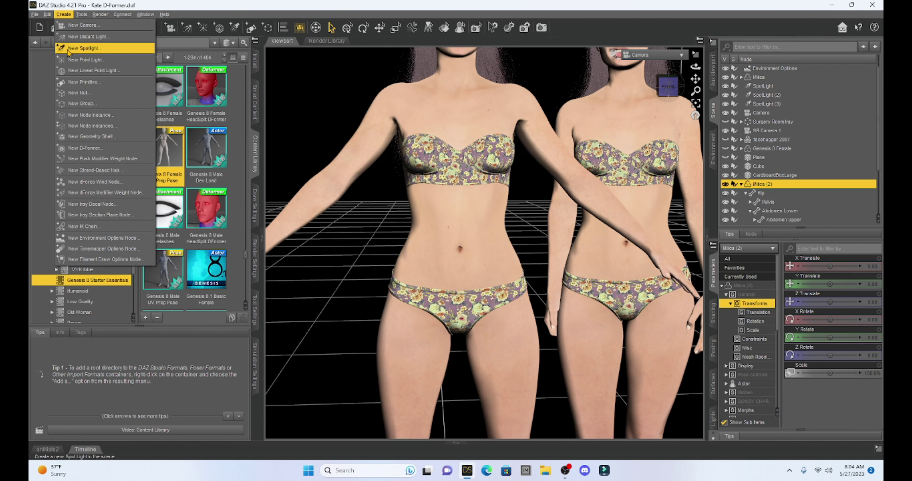
left_click(95, 149)
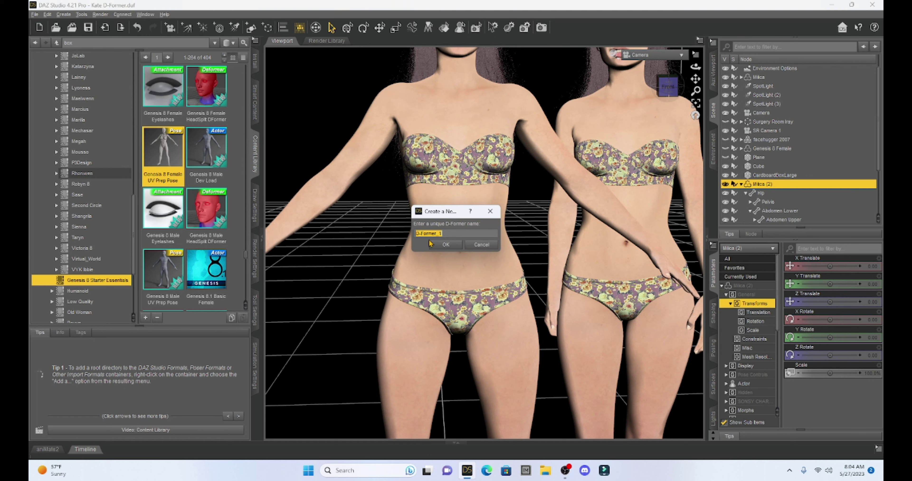
left_click(445, 245)
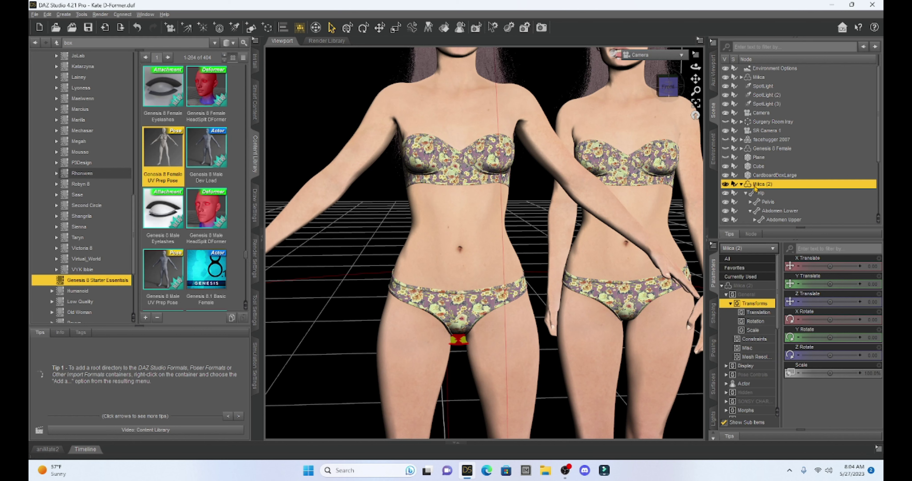
Move D-Former_1_Base forward out of the body to a Z Translate of about 33.41.
scroll(766, 188, "down", 3)
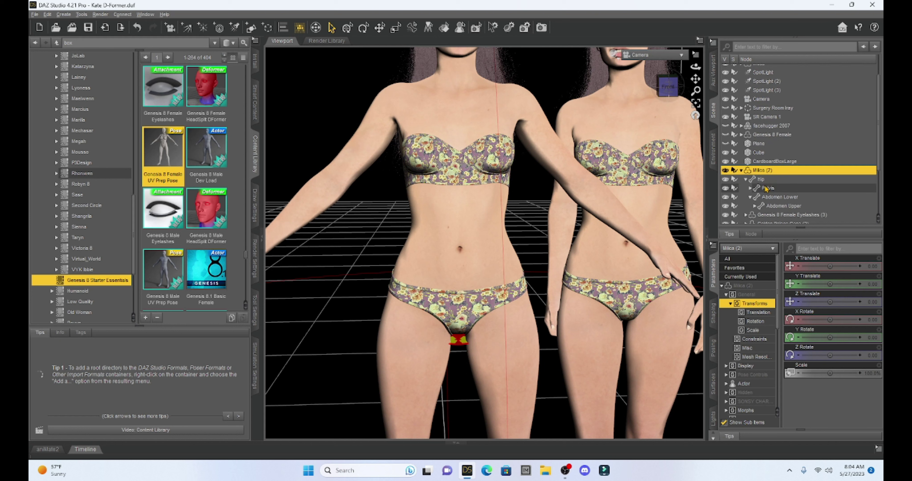
scroll(766, 188, "down", 1)
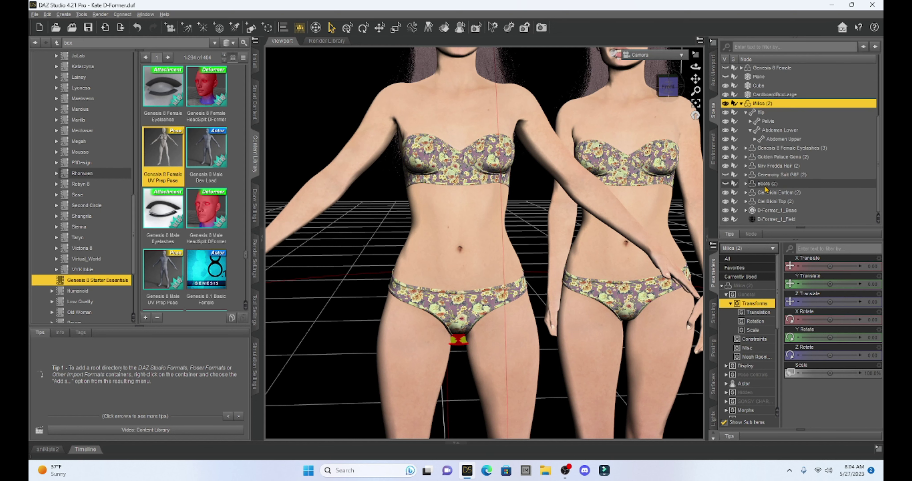
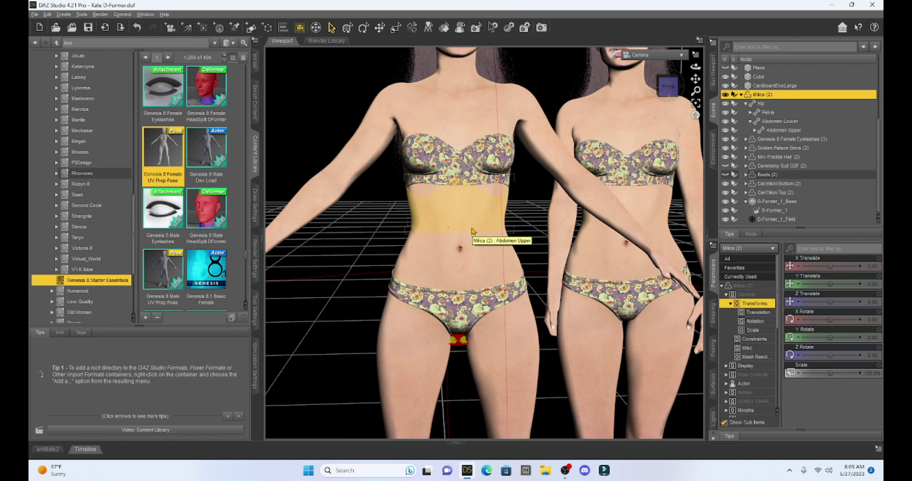
left_click(771, 201)
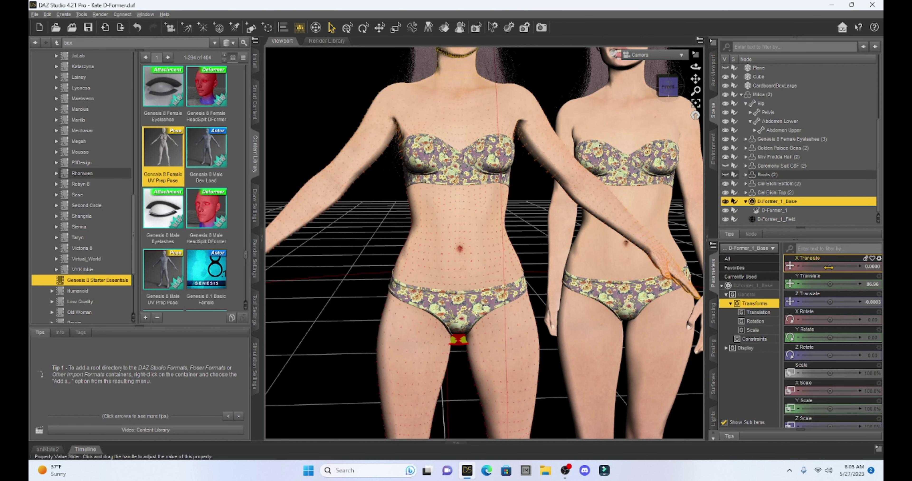
left_click_drag(832, 305, 843, 305)
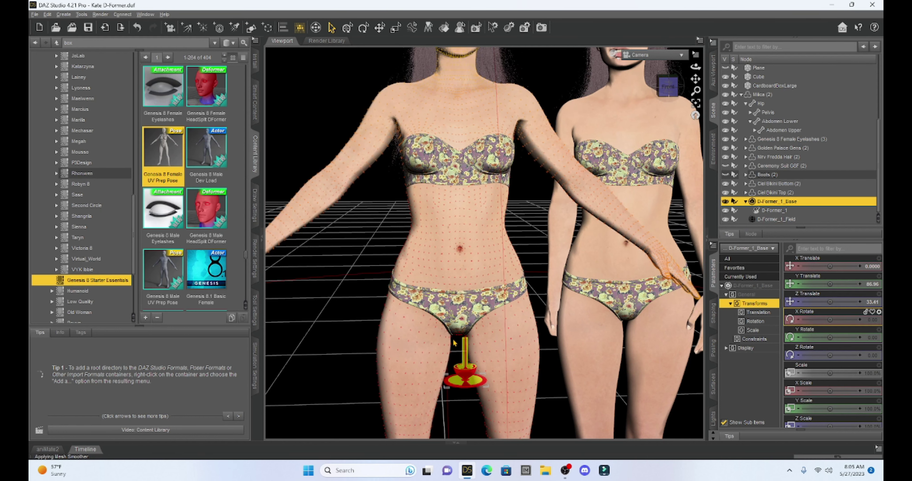
Shift the D-Former_1 handle to a Y Translate of about -0.69 and raise its base to a Y Translate of about 107.
left_click(464, 370)
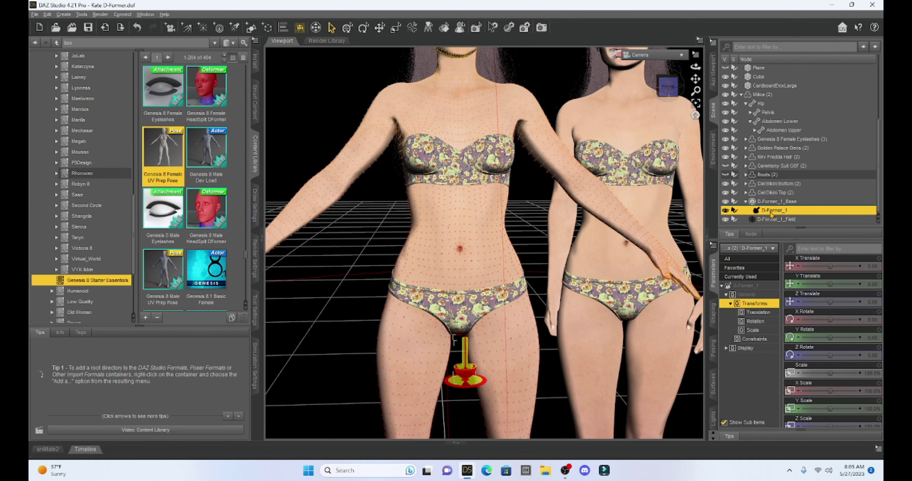
left_click_drag(829, 284, 827, 284)
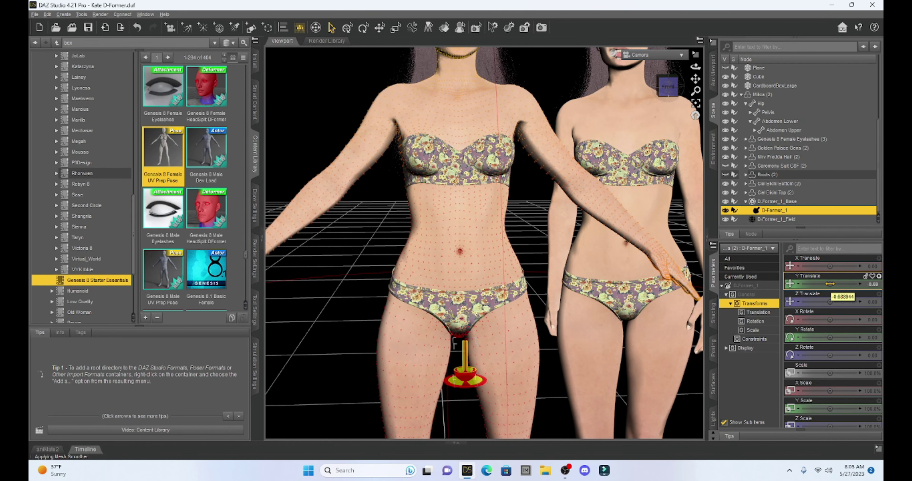
left_click(775, 203)
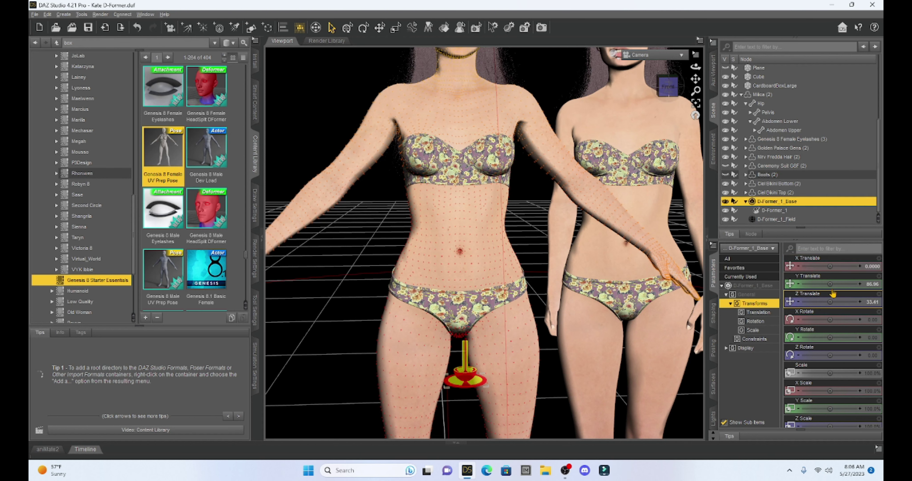
left_click_drag(831, 285, 839, 285)
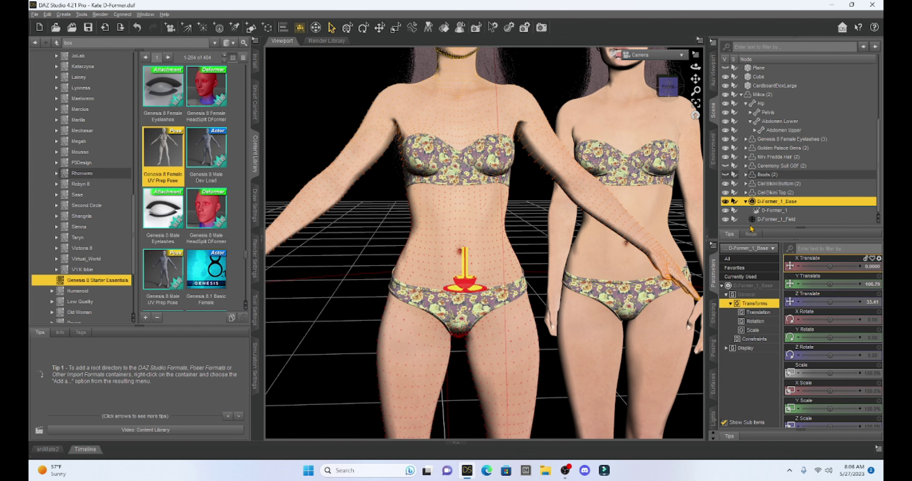
Scale D-Former_1_Field down to the abdomen area and raise it to a Y Translate of about 113.07.
left_click(773, 220)
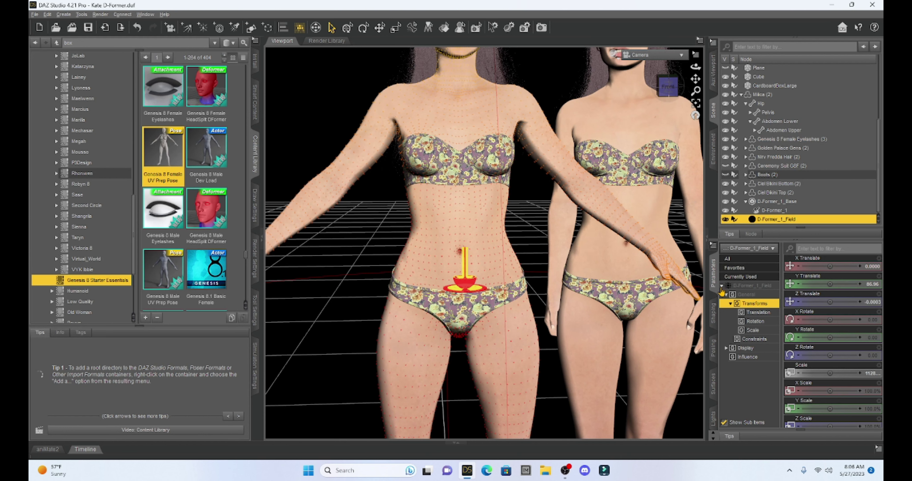
scroll(559, 233, "down", 5)
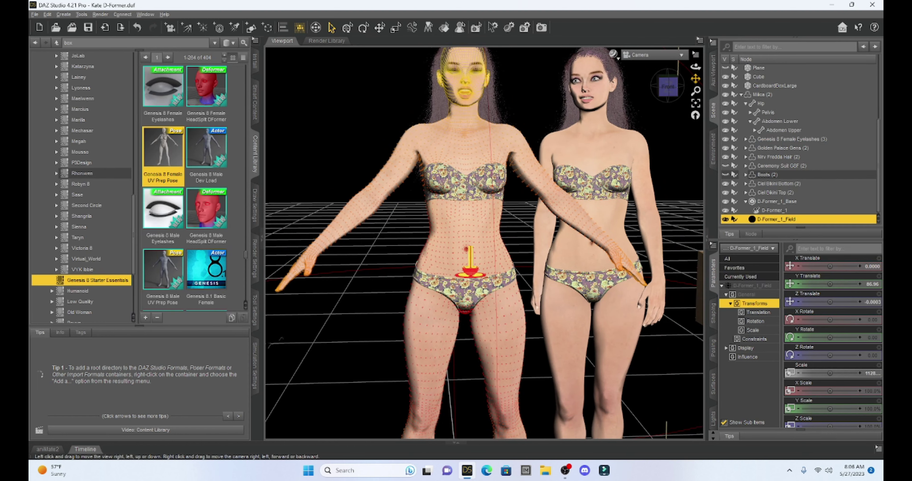
left_click_drag(695, 79, 695, 79)
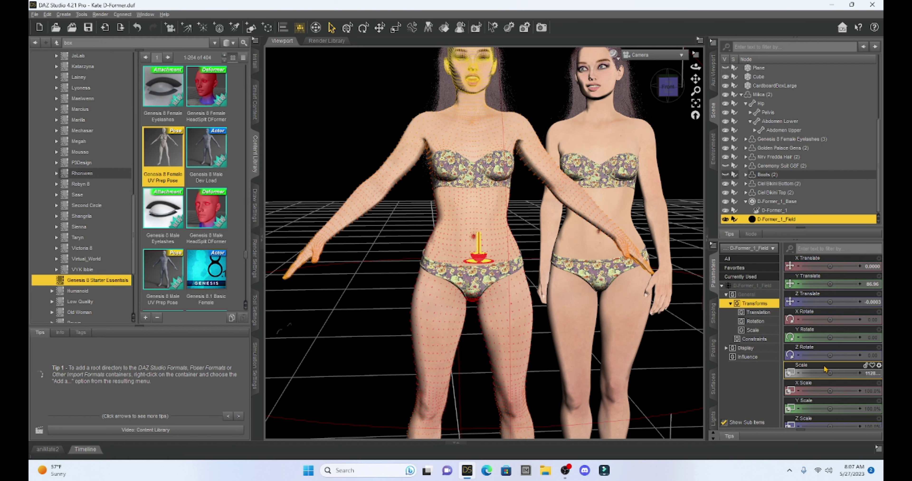
left_click_drag(830, 373, 806, 372)
left_click_drag(830, 285, 840, 284)
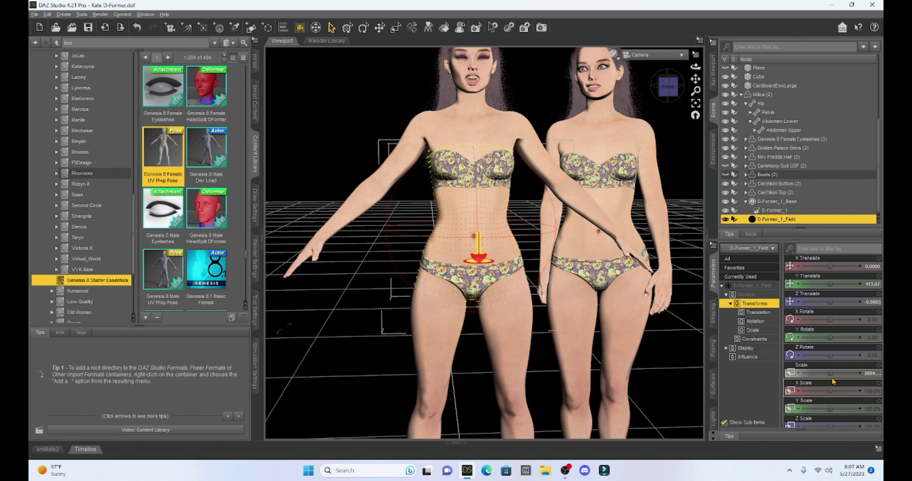
left_click_drag(829, 373, 814, 372)
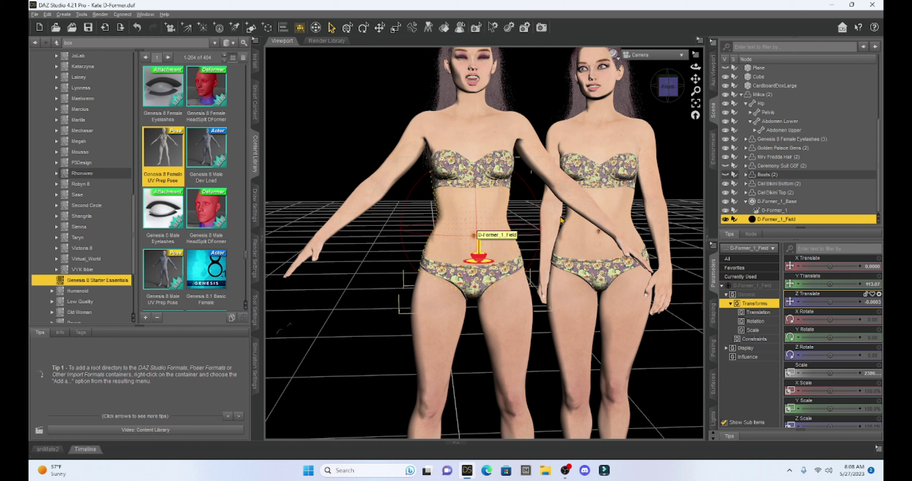
Move D-Former_1_Base back into the body to a Z Translate of about 5.78 and lower it to a Y Translate of about 93.36.
left_click(769, 204)
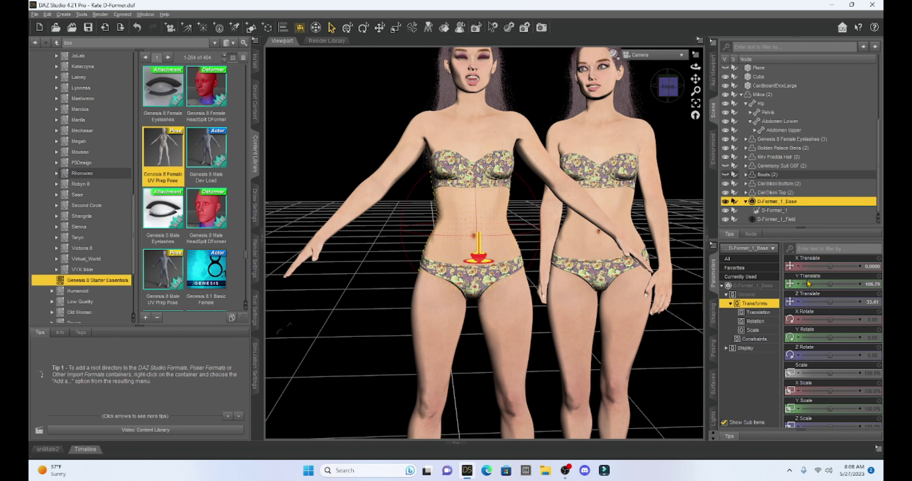
mouse_move(830, 302)
left_mouse_down()
mouse_move(819, 302)
mouse_move(841, 301)
mouse_move(818, 302)
left_mouse_up()
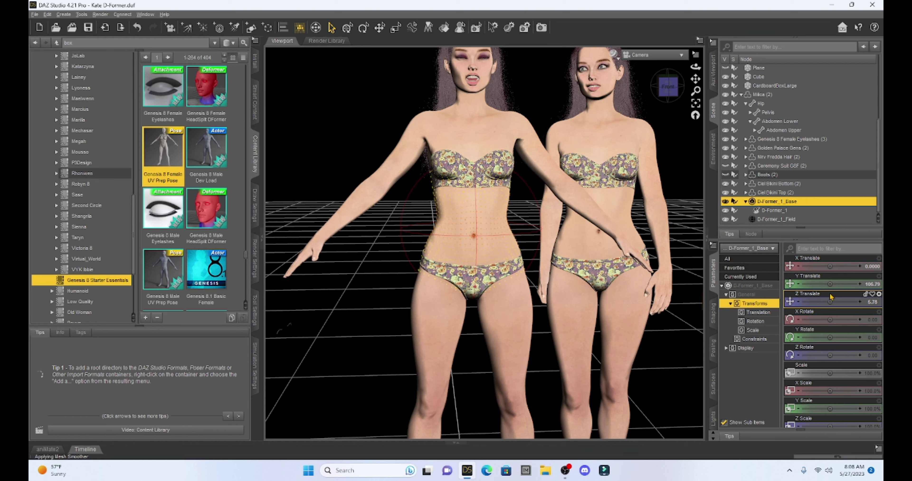
left_click_drag(829, 283, 820, 283)
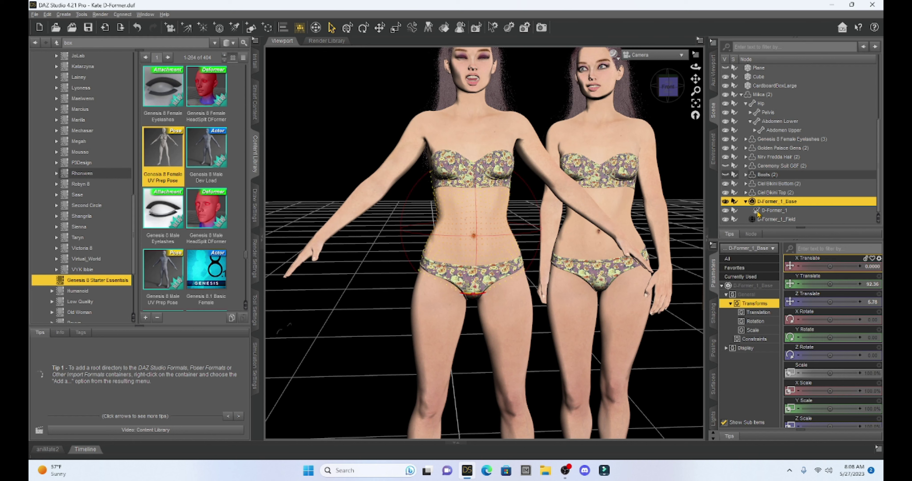
Scale the D-Former_1 handle down to about 58.8% to cinch the figure's waist.
left_click(773, 211)
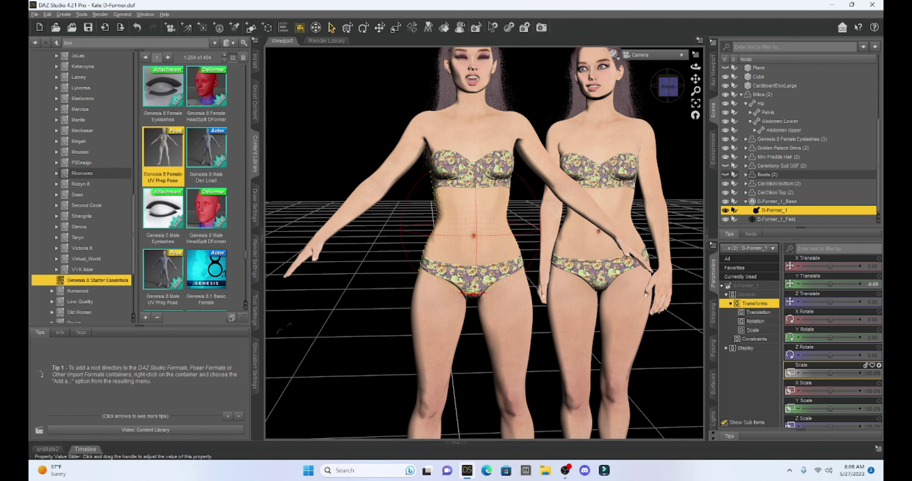
mouse_move(830, 373)
left_mouse_down()
mouse_move(816, 373)
mouse_move(838, 373)
left_mouse_up()
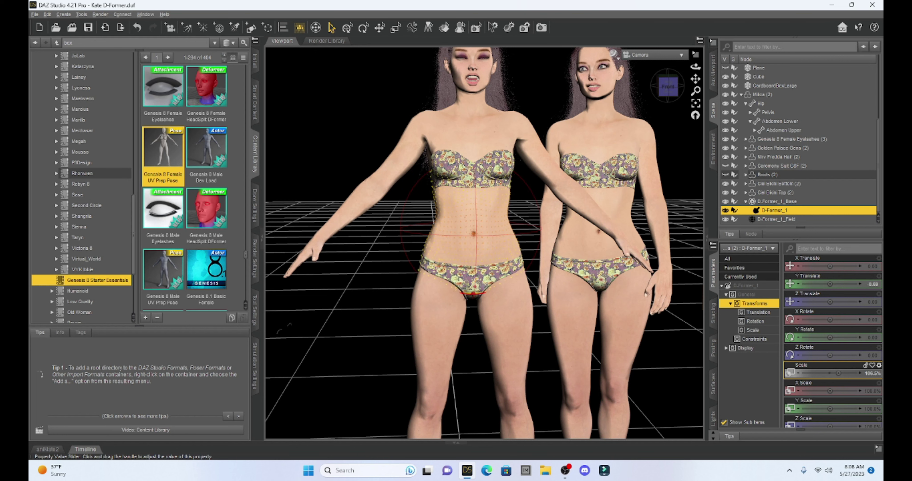
left_click_drag(838, 372, 817, 373)
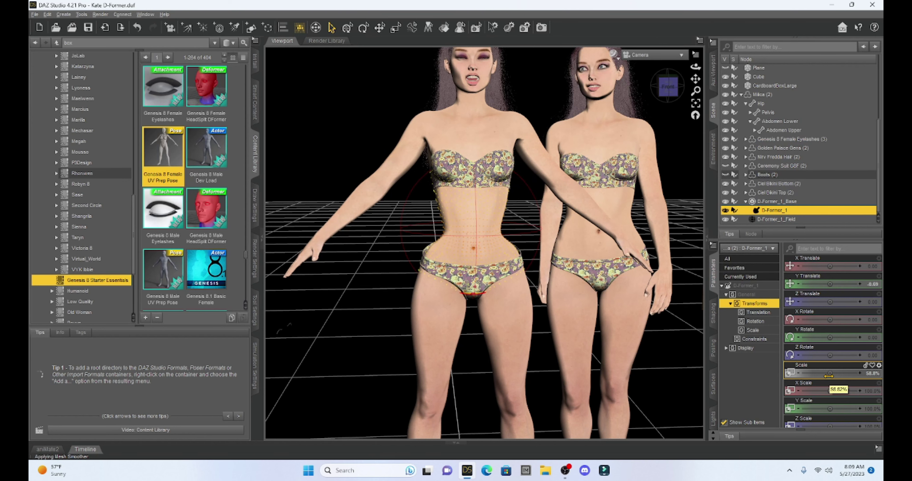
left_click(667, 87)
left_click_drag(667, 87, 601, 88)
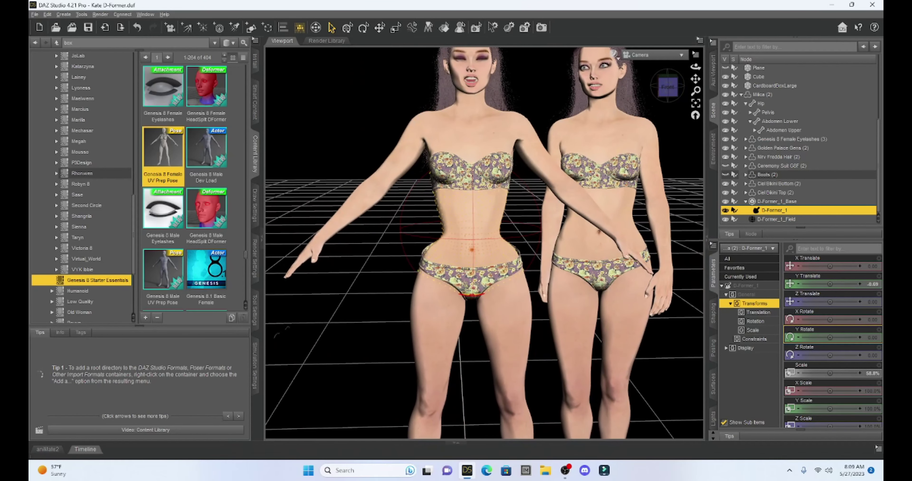
Spawn a morph named "Waist Test Morph" from the D-Former on the Milica (2) figure.
left_click(598, 75)
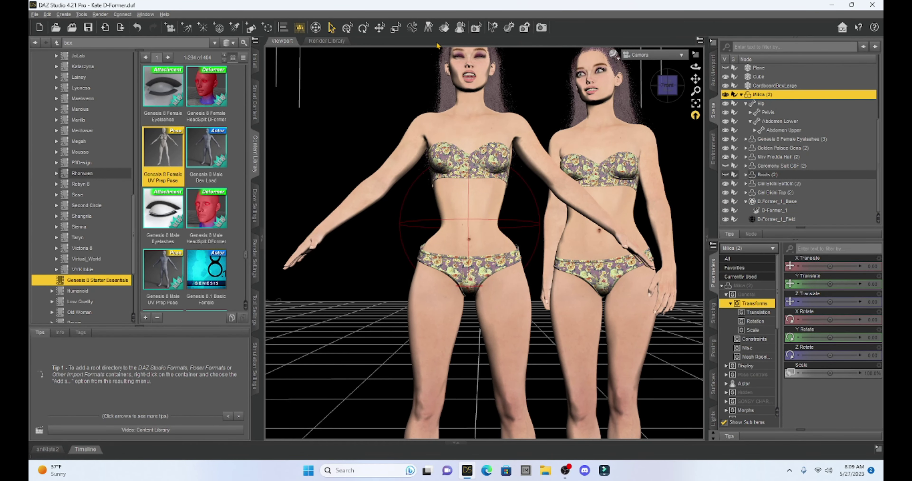
left_click(143, 15)
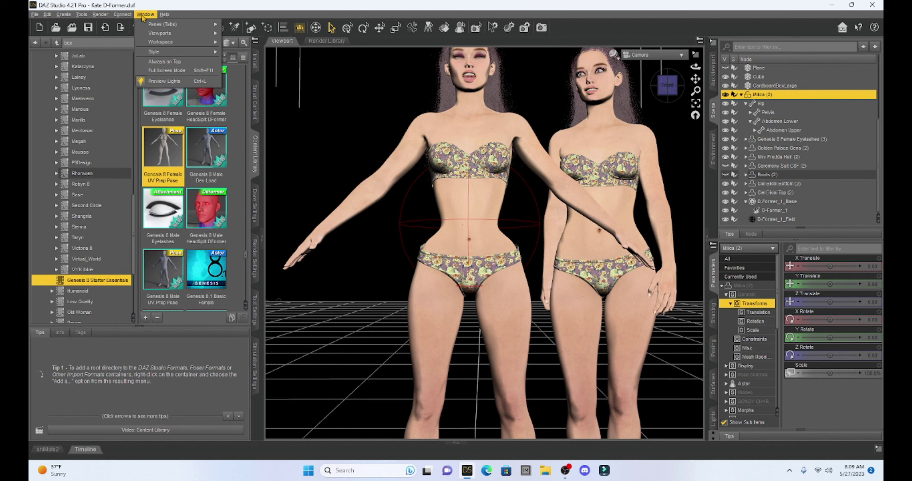
mouse_move(150, 24)
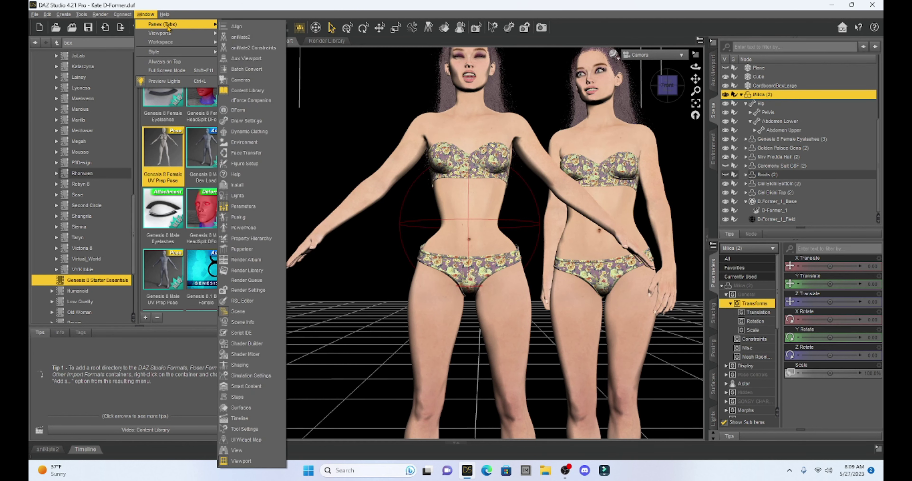
left_click(240, 112)
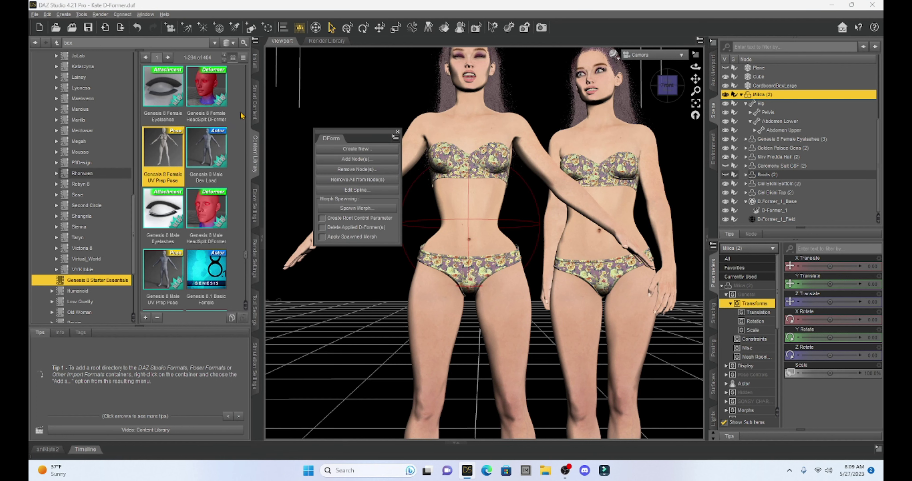
left_click(366, 209)
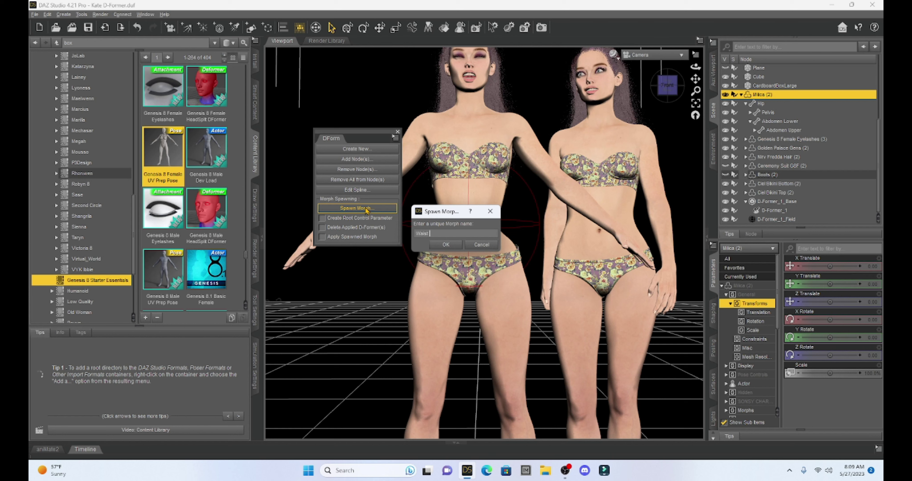
type("est Morph")
left_click(445, 245)
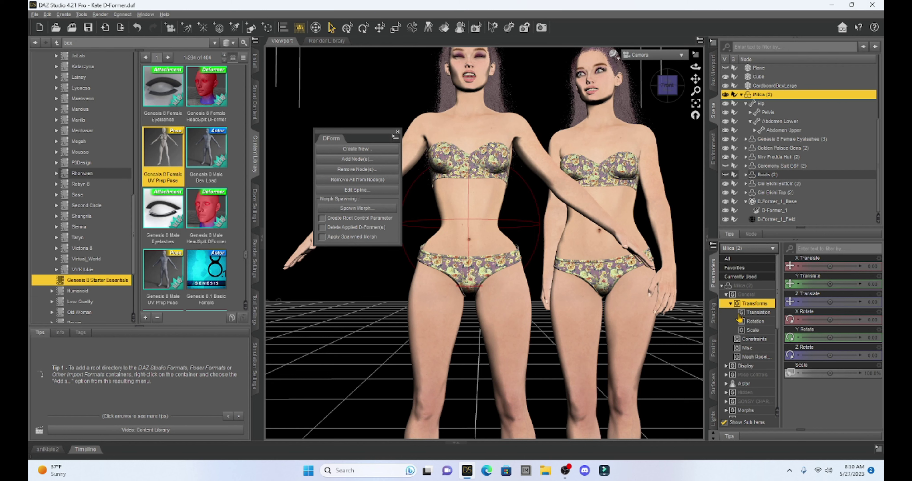
Turn on Use Limits for Milica (2)'s Waist Test Morph parameter and set its minimum to 0%.
scroll(740, 317, "down", 1)
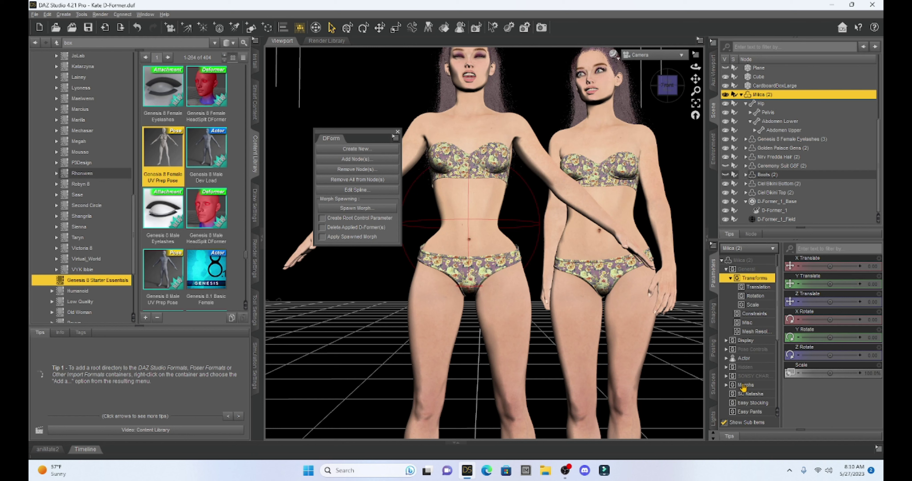
left_click(726, 385)
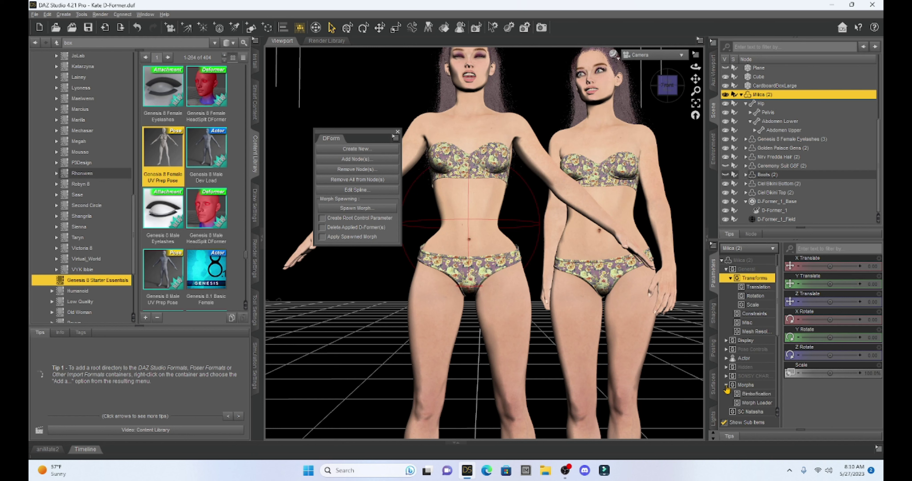
left_click(746, 385)
scroll(833, 350, "down", 6)
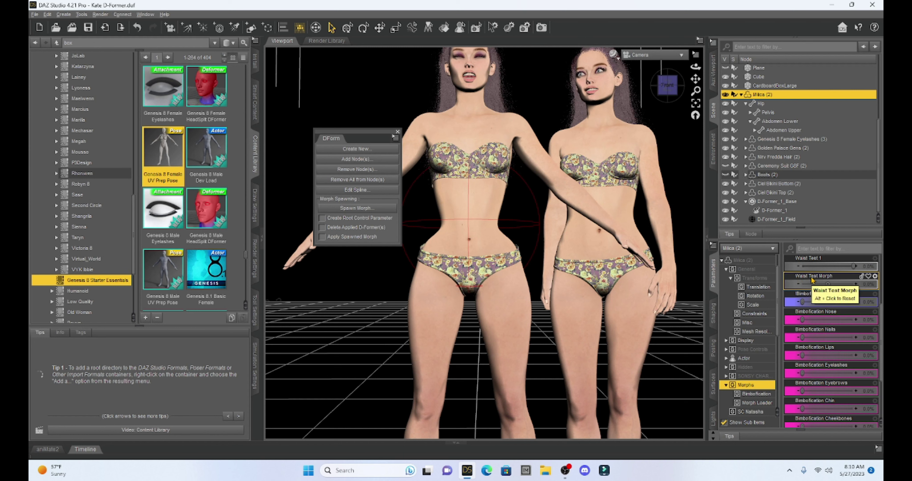
key("ctrl+z")
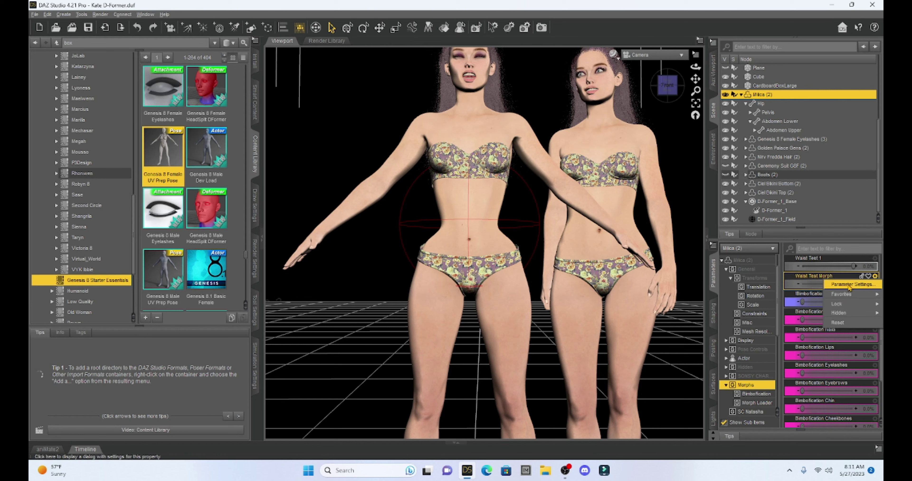
left_click(849, 287)
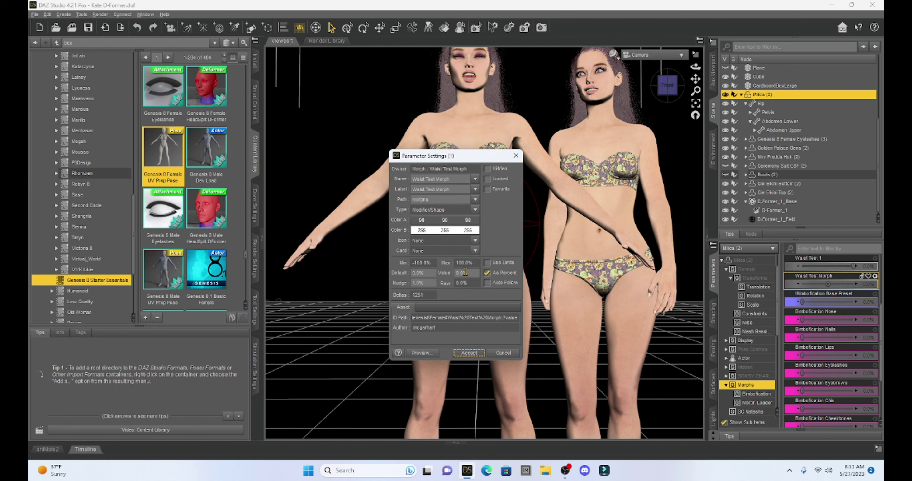
left_click(487, 264)
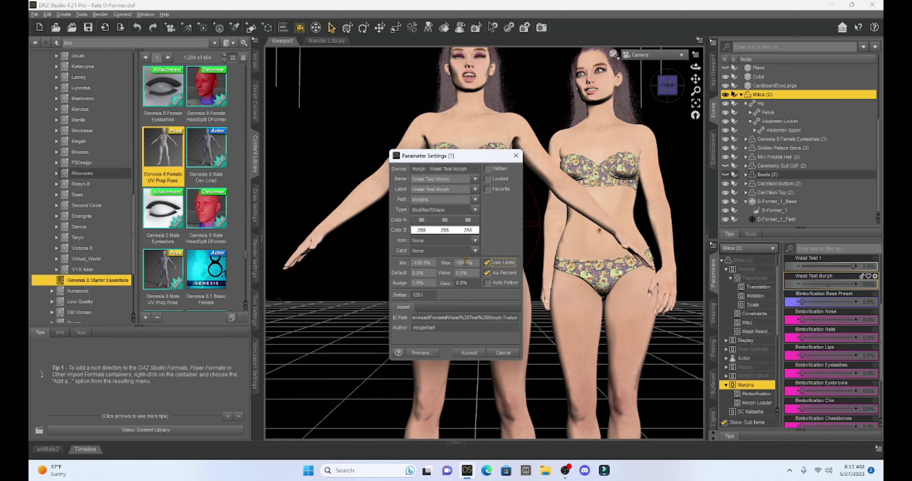
double_click(427, 262)
type("0")
key("Return")
Change the Waist Test Morph's limits to a minimum of -100% and a maximum of 0%.
left_click(875, 276)
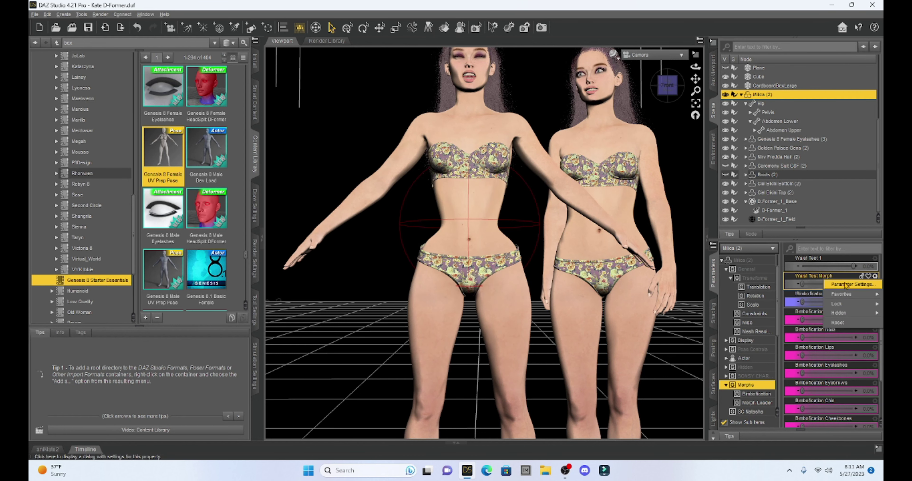
left_click(839, 287)
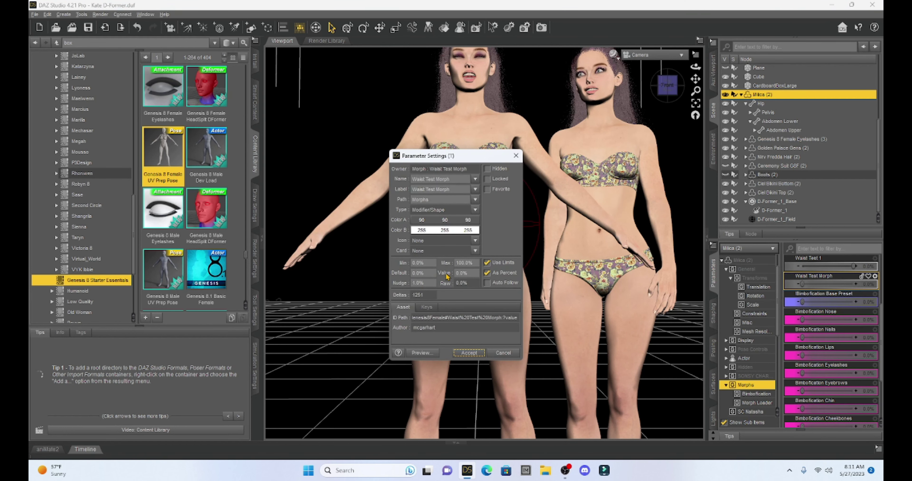
left_click(422, 263)
double_click(421, 263)
type("-10")
double_click(465, 262)
type("0")
key("Return")
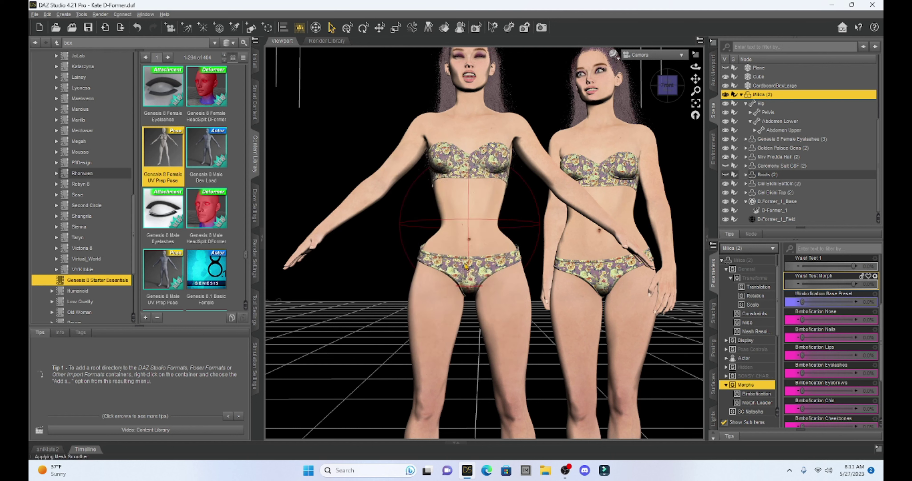
Test the Waist Test Morph at -100% and settle it around the middle of its range.
left_click_drag(853, 283, 779, 293)
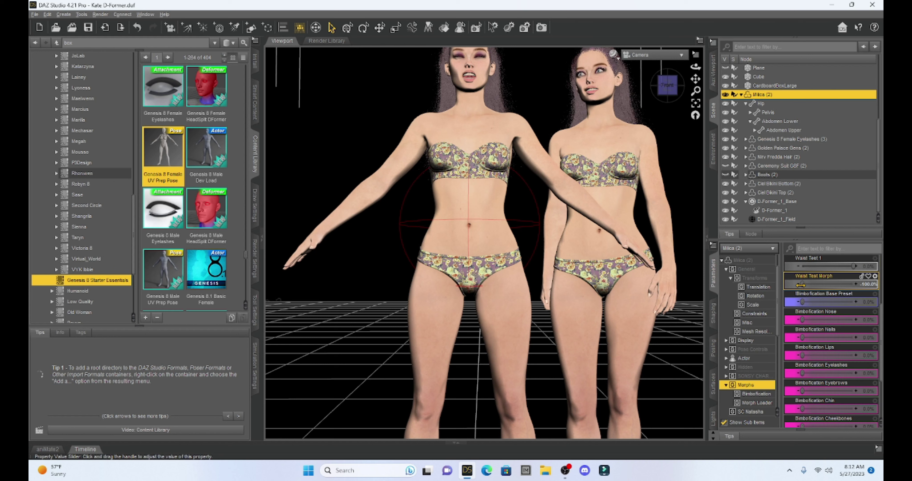
left_click_drag(799, 284, 828, 285)
left_click_drag(694, 79, 696, 76)
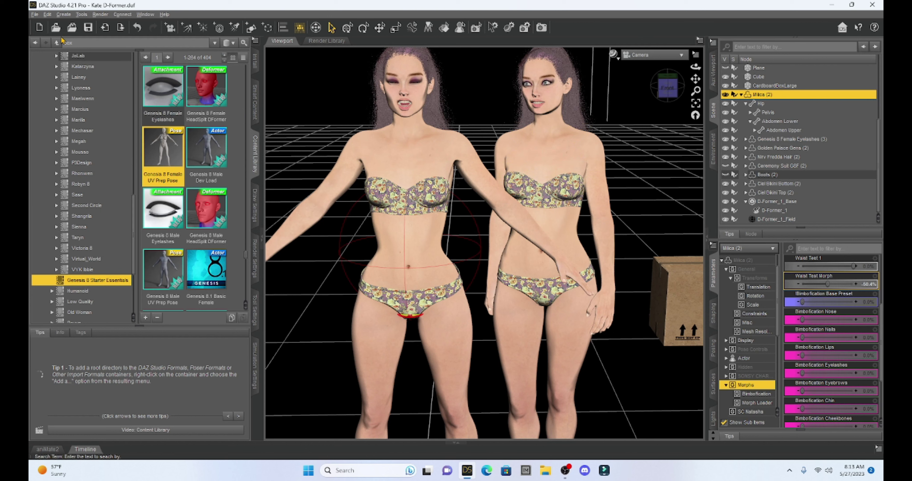
Start saving the figure's morph as a Morph Asset with the product name "Waist Test Morph", keeping the current asset directory and vendor name.
left_click(34, 15)
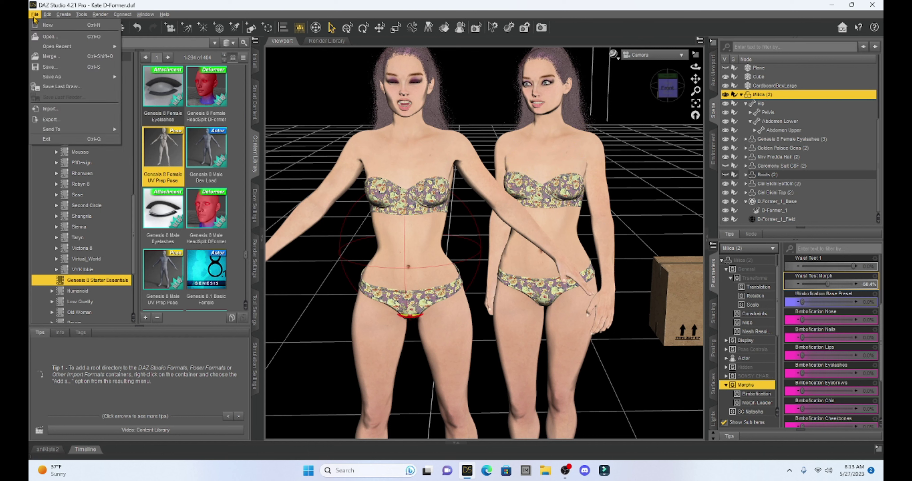
mouse_move(58, 80)
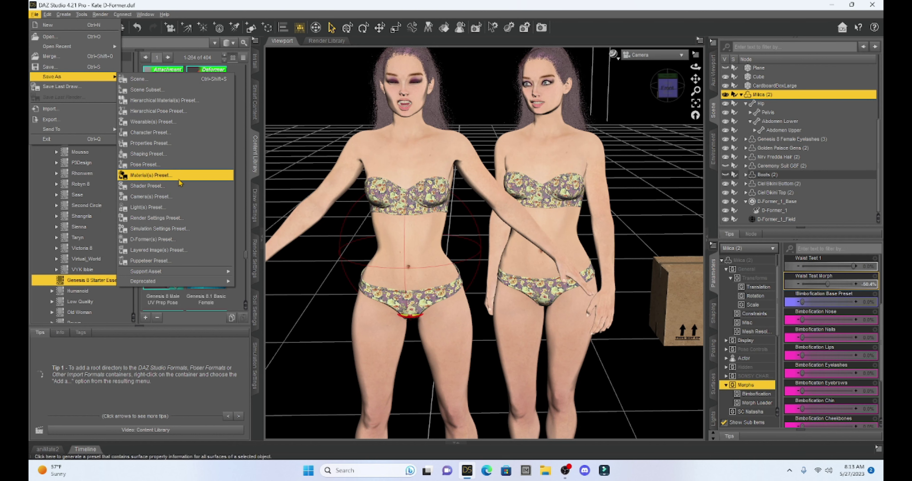
mouse_move(177, 272)
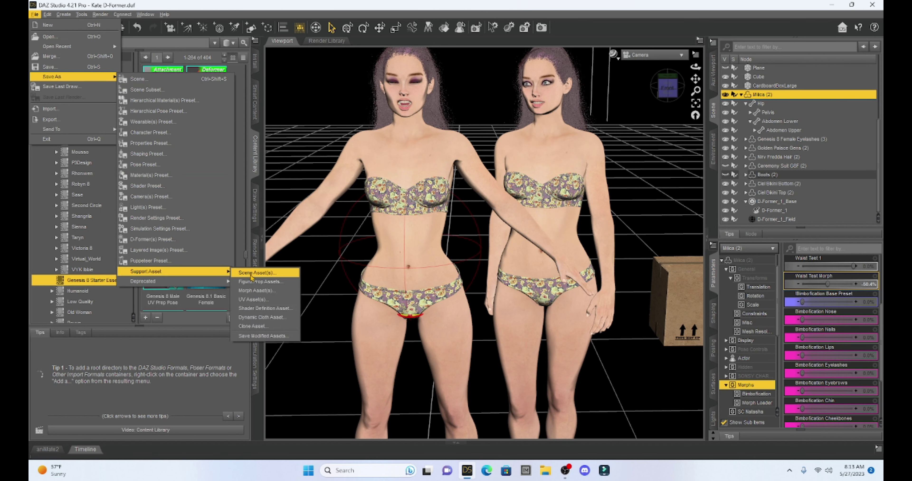
left_click(251, 291)
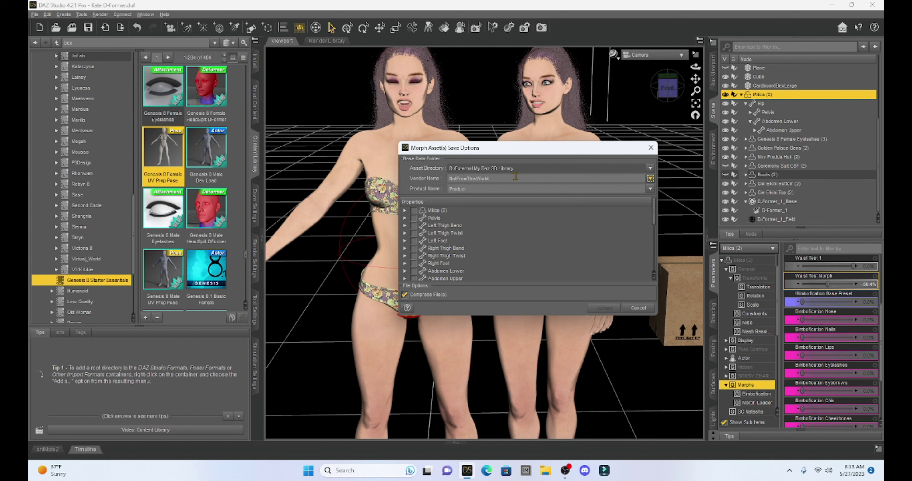
left_click(650, 170)
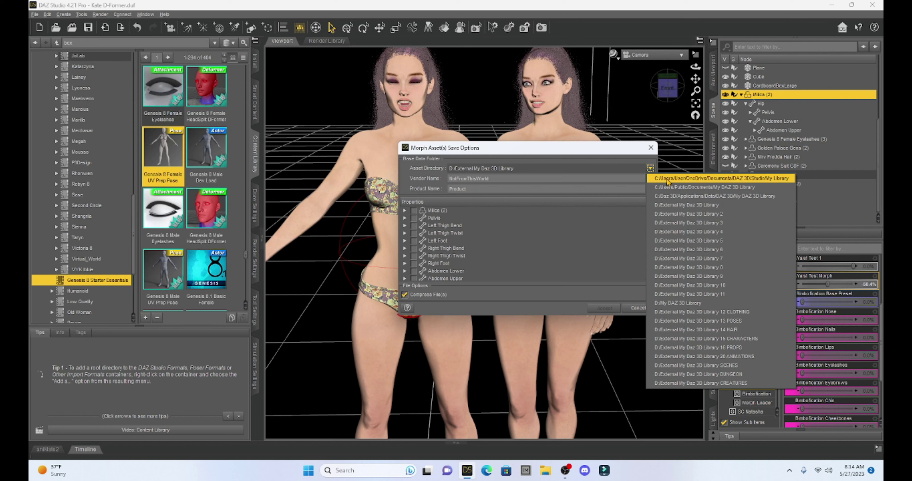
left_click(502, 178)
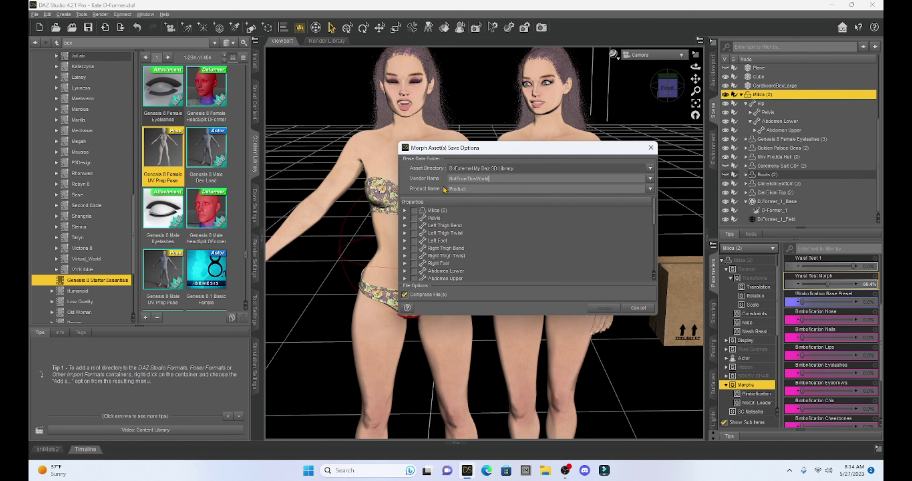
double_click(470, 190)
type("Waist Test Morph")
Include only Waist Test Morph from Milica (2)'s Morphs group in the morph asset save.
left_click(405, 212)
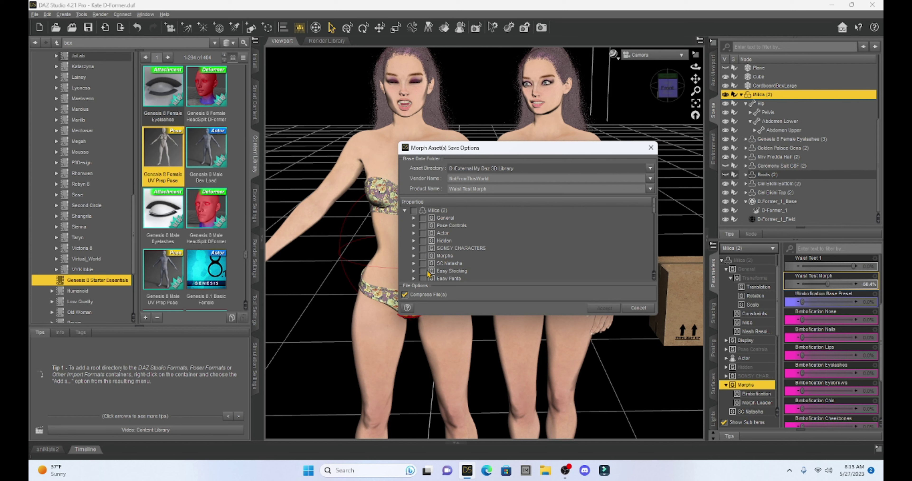
left_click(413, 255)
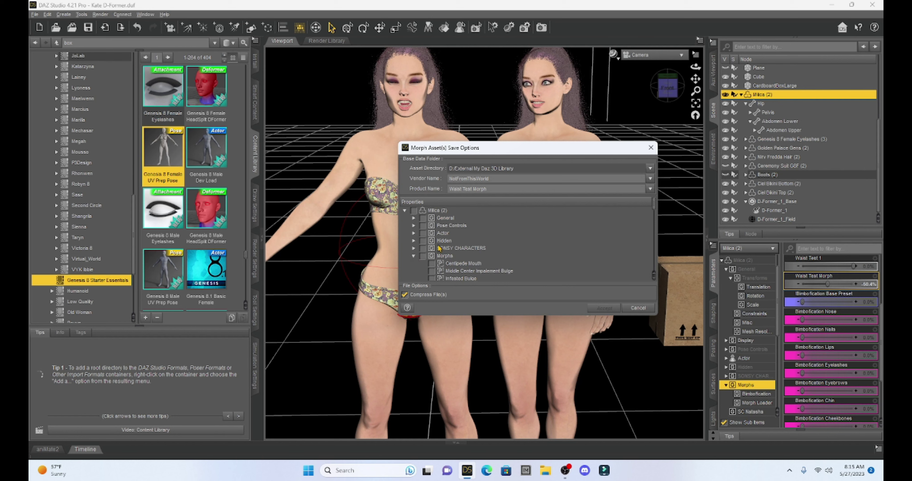
scroll(439, 248, "down", 5)
scroll(441, 247, "down", 4)
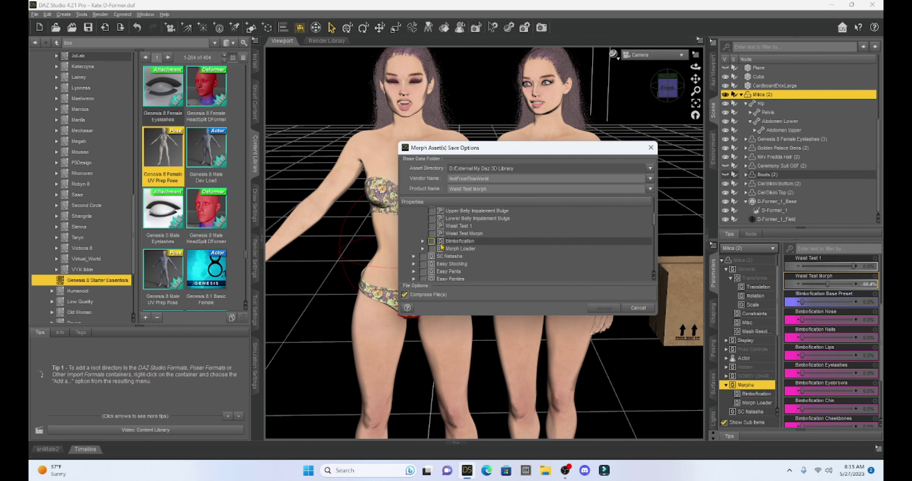
scroll(440, 247, "up", 2)
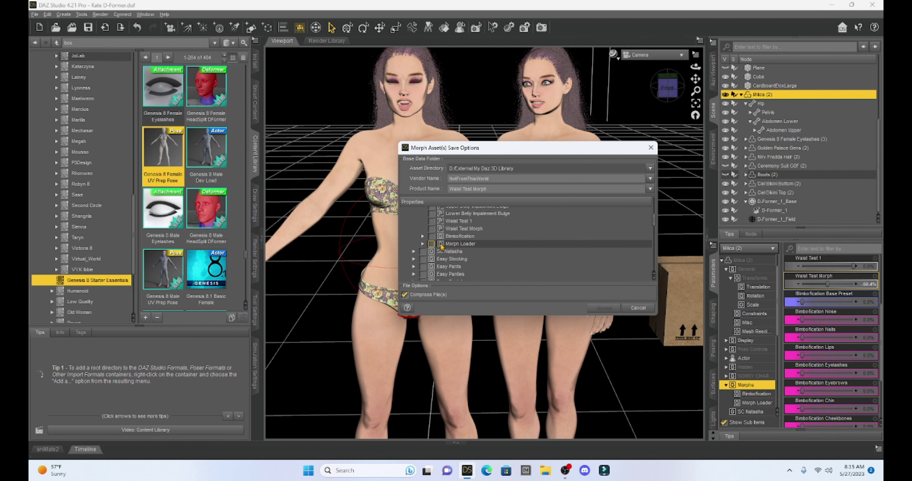
left_click(432, 231)
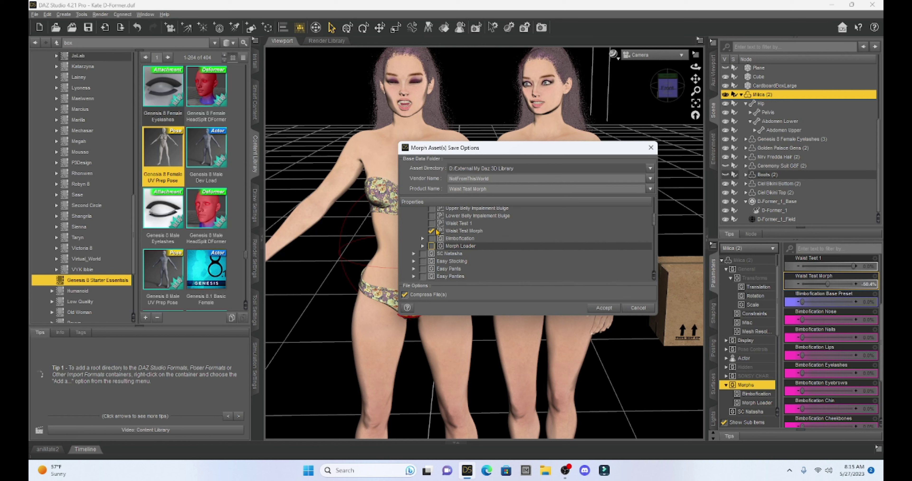
Finish saving the Waist Test Morph asset with compressed files, and clear the scene selection.
left_click(603, 307)
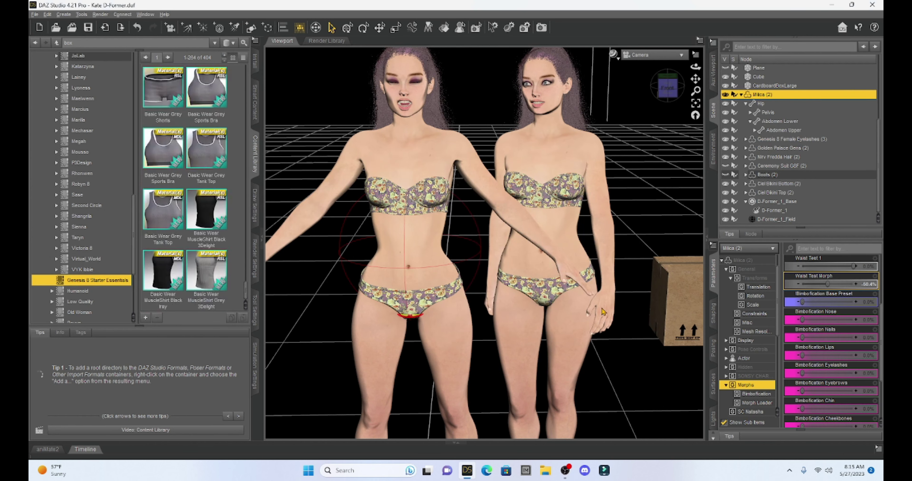
left_click(335, 162)
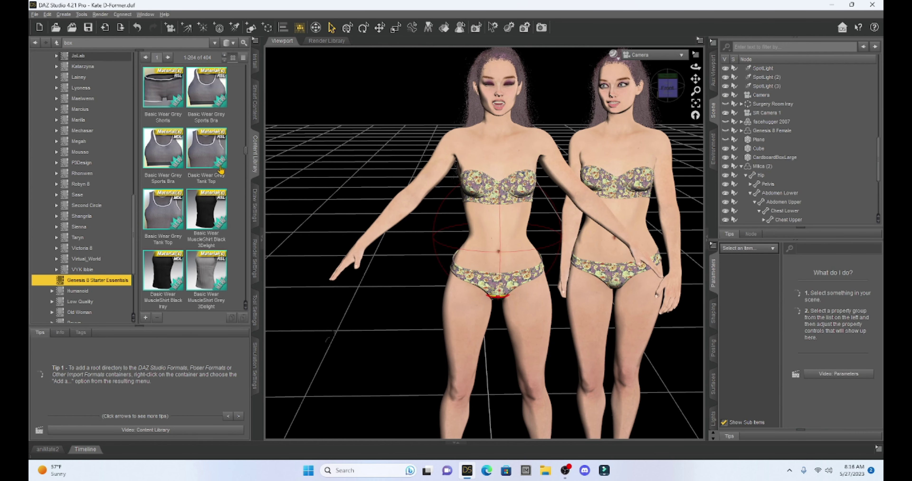
Load a Genesis 8 Basic Female from the Genesis 8 Starter Essentials and move it beside Milica (2), to X Translate -53.31.
scroll(221, 180, "down", 5)
scroll(221, 180, "down", 8)
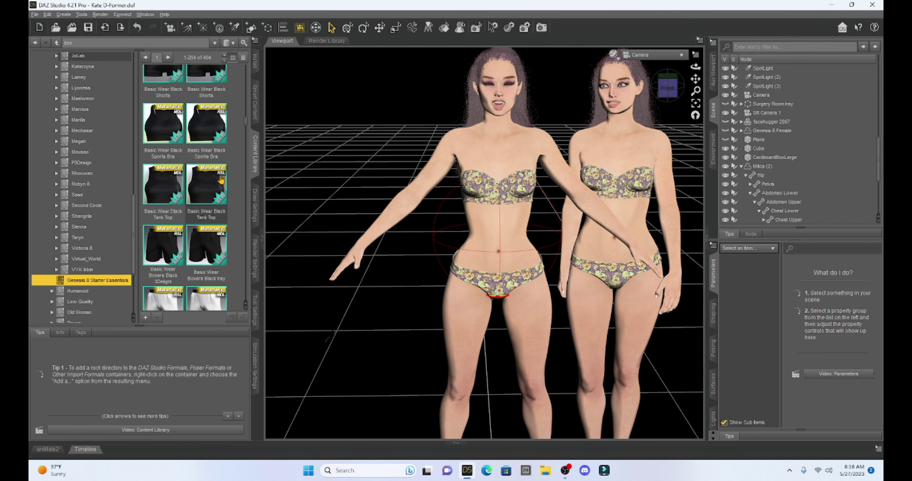
scroll(221, 180, "down", 8)
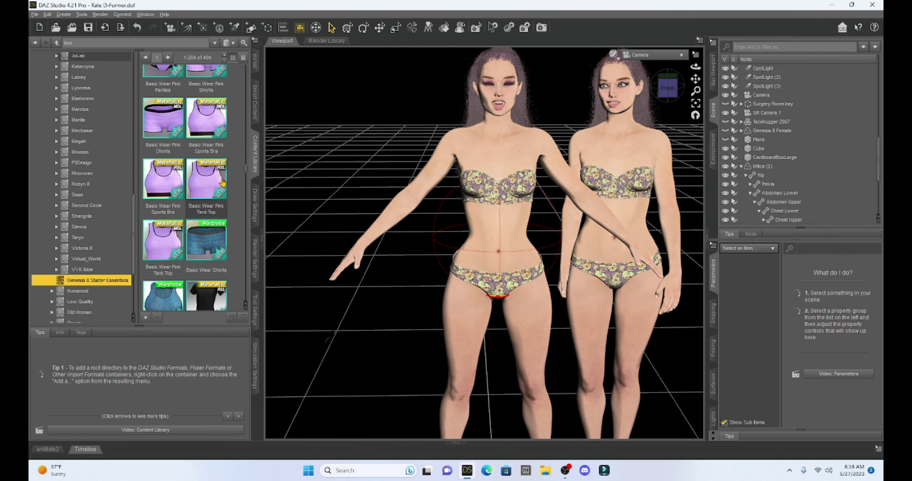
scroll(223, 187, "down", 8)
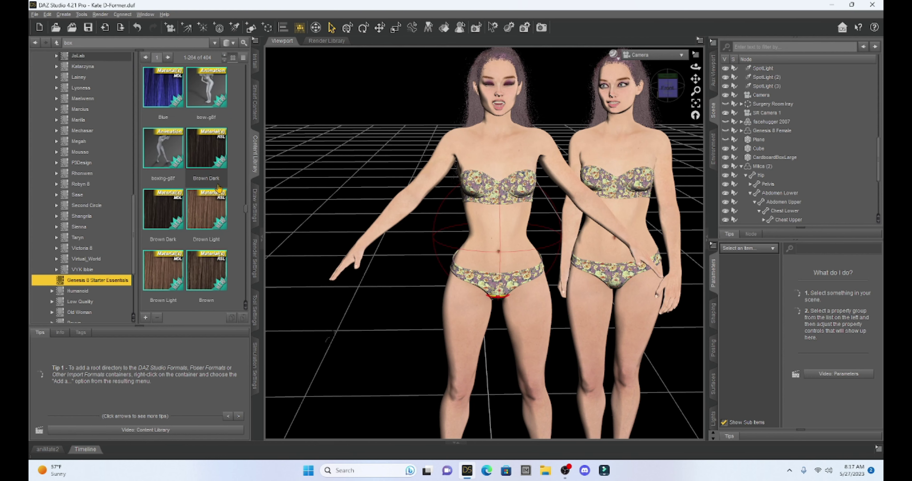
scroll(219, 188, "down", 8)
scroll(218, 189, "down", 8)
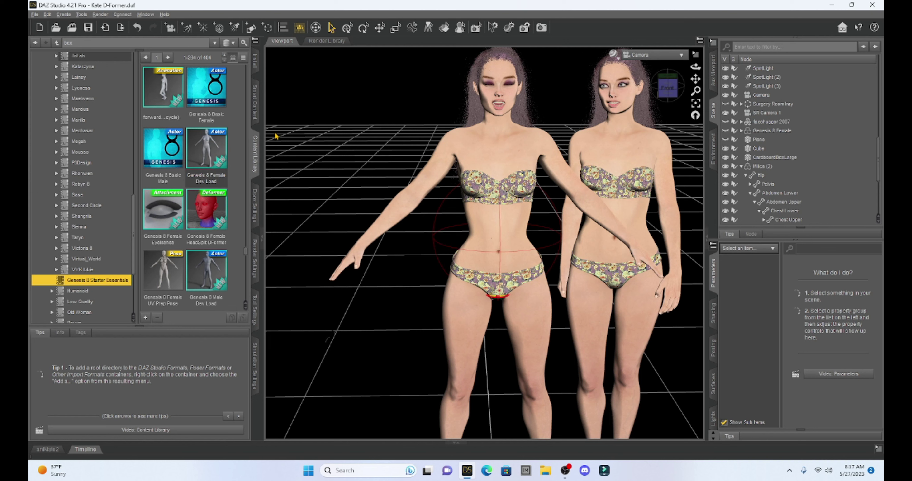
double_click(196, 96)
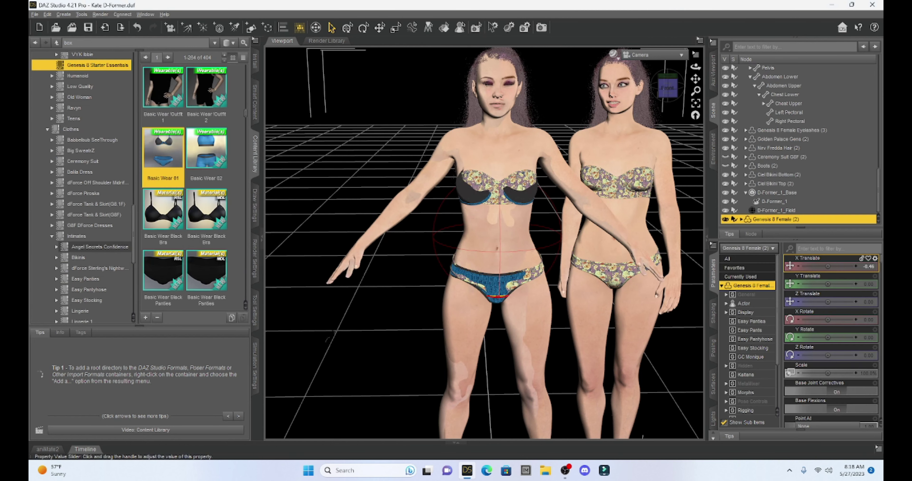
left_click_drag(828, 266, 772, 266)
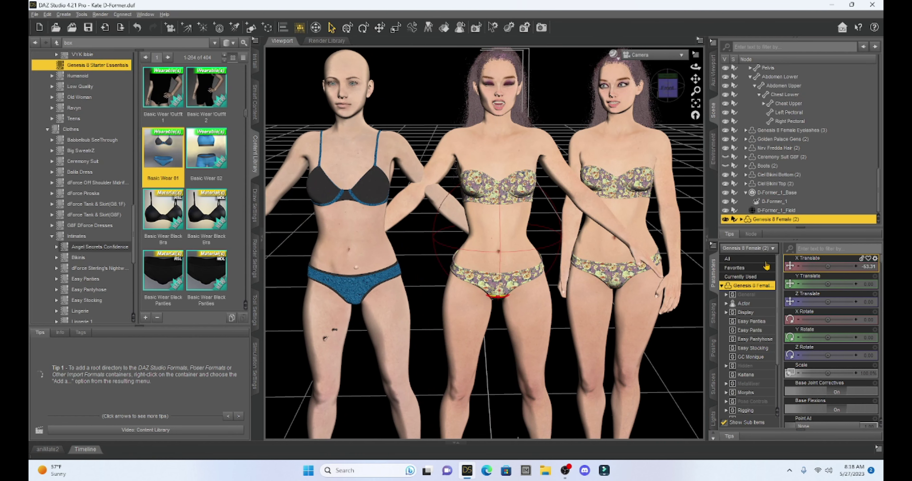
left_click_drag(694, 79, 711, 77)
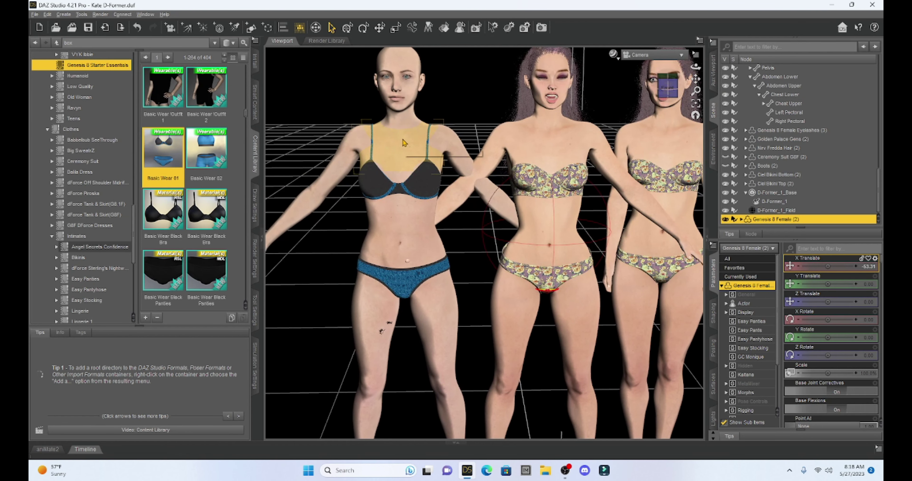
Find Waist Test Morph among the new Genesis 8 Female's morphs and try its slider.
left_click(739, 393)
scroll(834, 348, "down", 5)
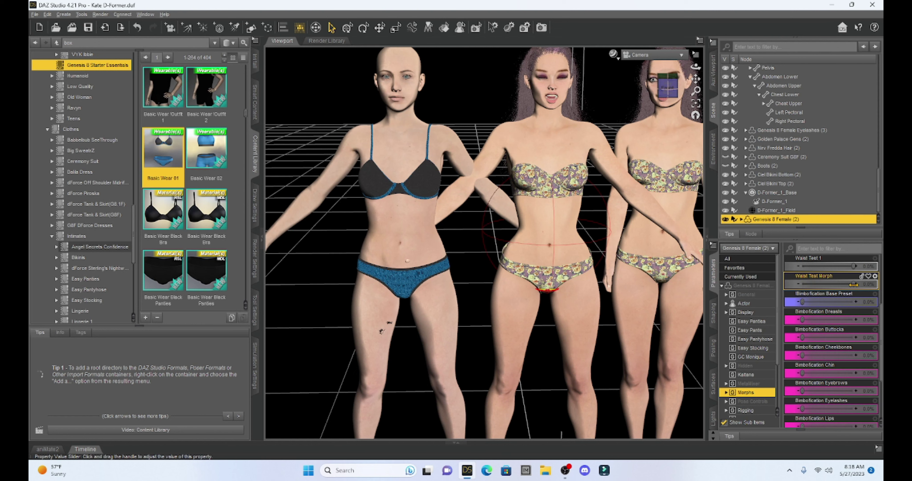
mouse_move(849, 285)
left_mouse_down()
mouse_move(816, 285)
mouse_move(854, 286)
left_mouse_up()
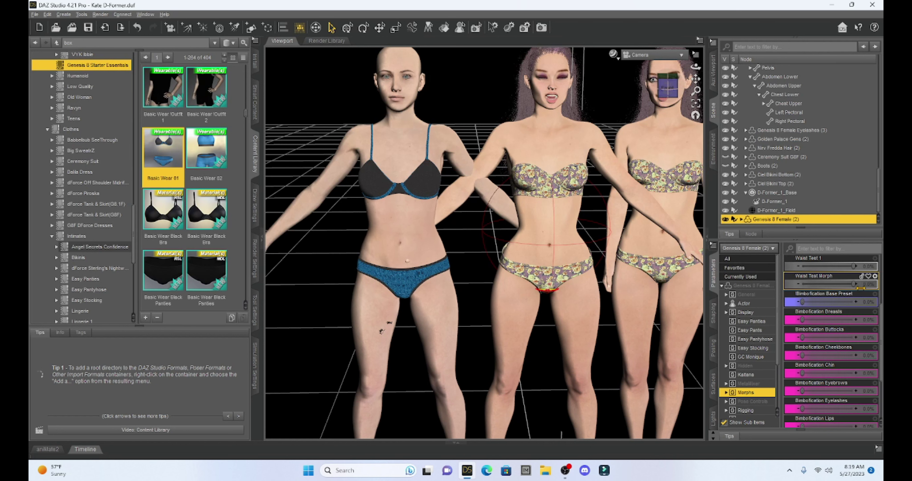
Set the new figure's Waist Test Morph limits to a minimum of 0% and a maximum of 100%, and test it at about 50%.
left_click(876, 278)
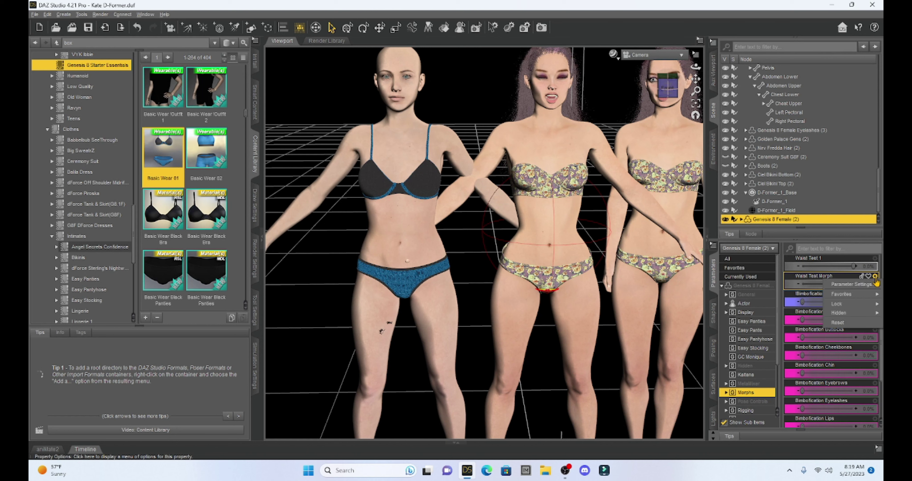
left_click(851, 285)
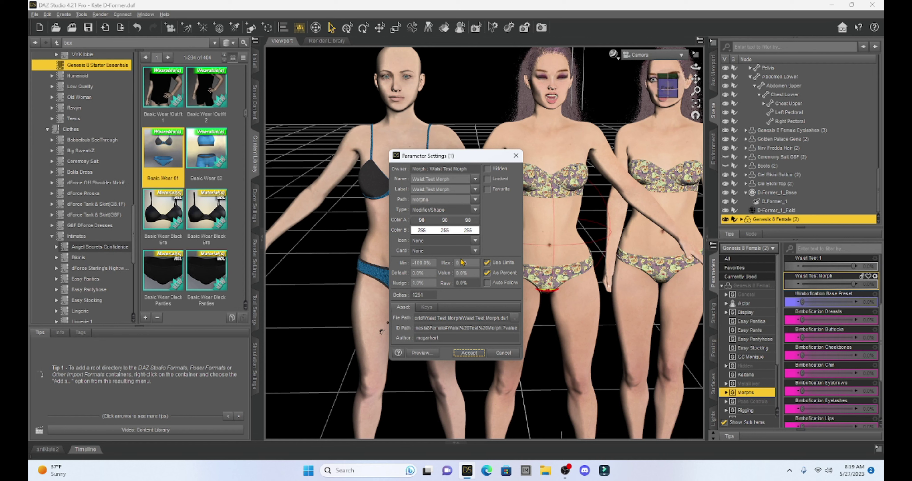
left_click(426, 265)
double_click(424, 265)
type("0")
type("1")
key("Return")
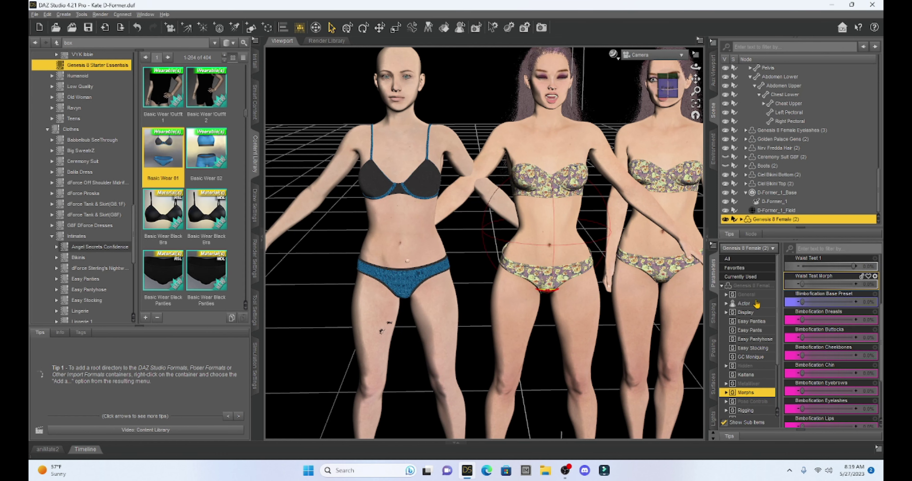
left_click_drag(804, 284, 827, 292)
mouse_move(696, 79)
left_mouse_down()
mouse_move(710, 76)
mouse_move(696, 79)
left_mouse_up()
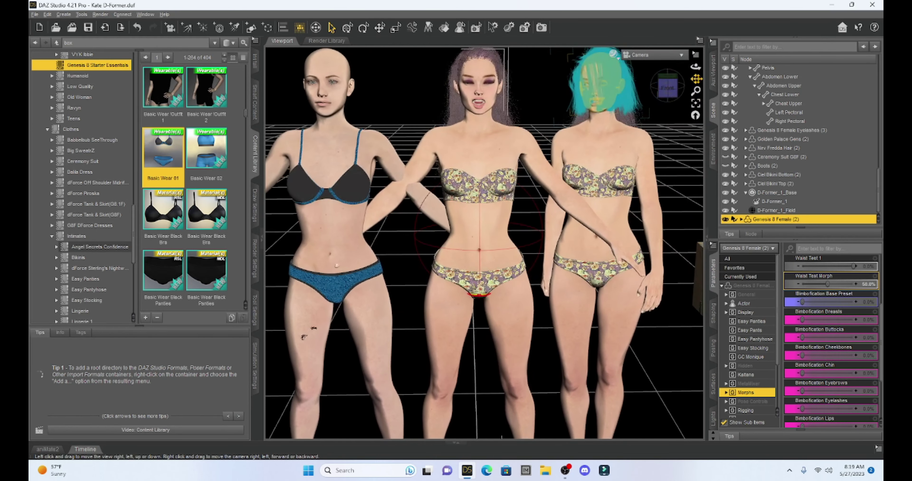
Check the original Milica figure's Morphs group for Waist Test Morph.
left_click(608, 139)
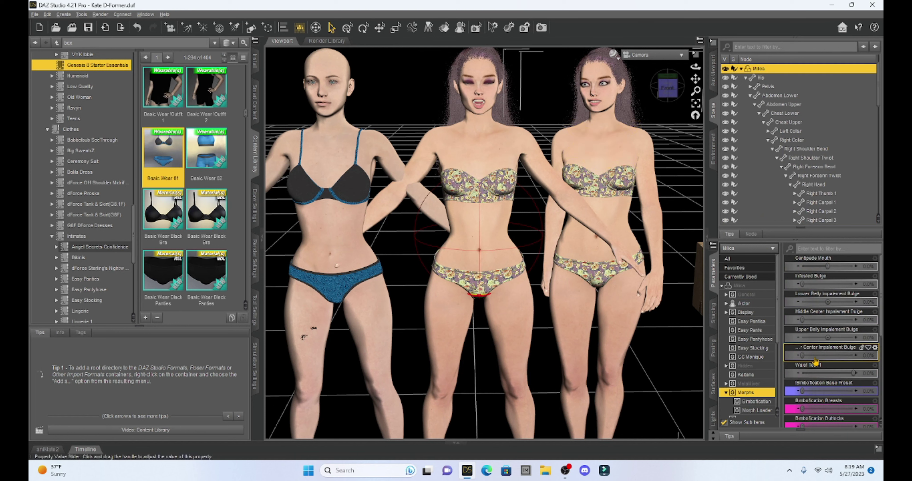
scroll(824, 364, "down", 5)
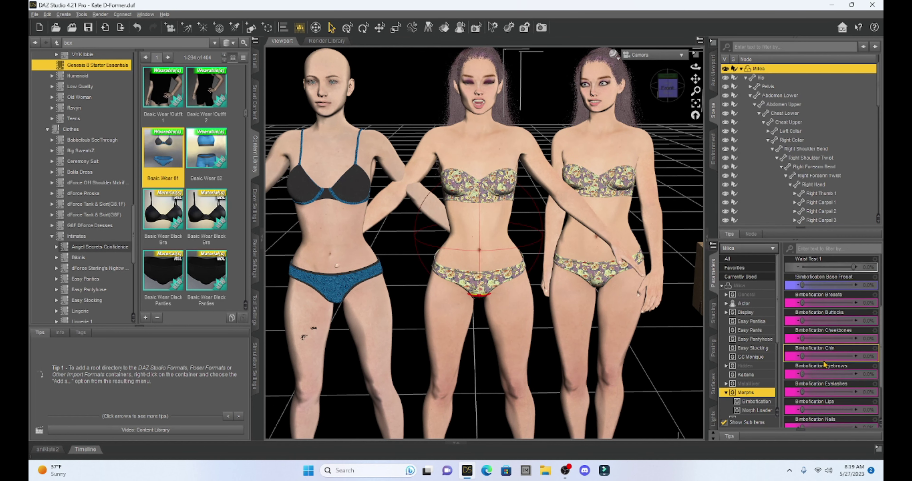
mouse_move(819, 270)
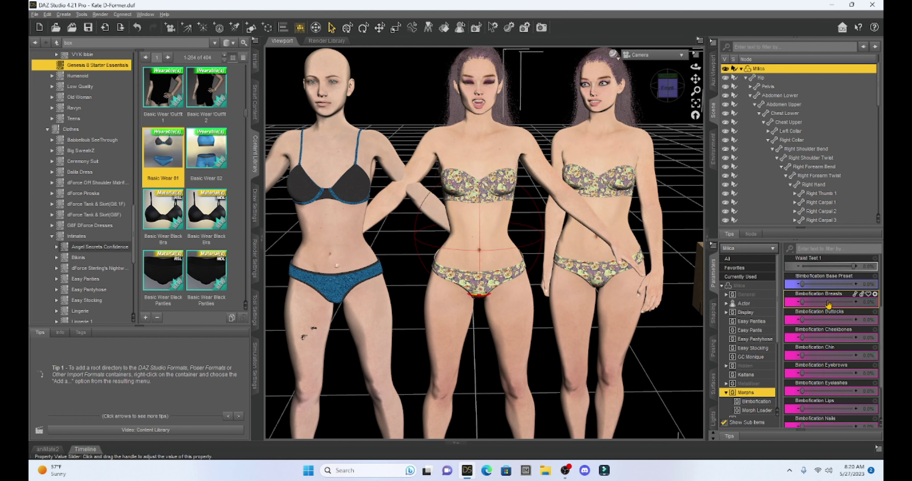
scroll(828, 293, "up", 3)
Delete the Genesis 8 Female (2) test figure from the scene.
left_click_drag(695, 79, 727, 83)
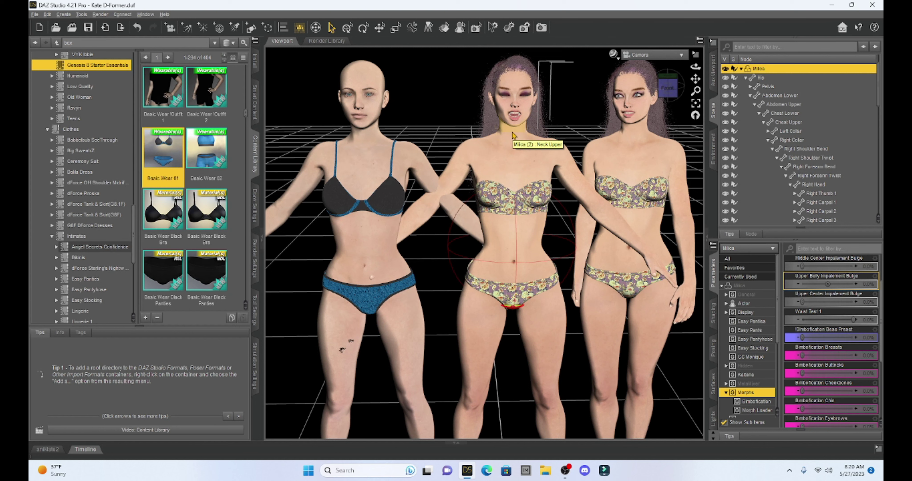
right_click(367, 159)
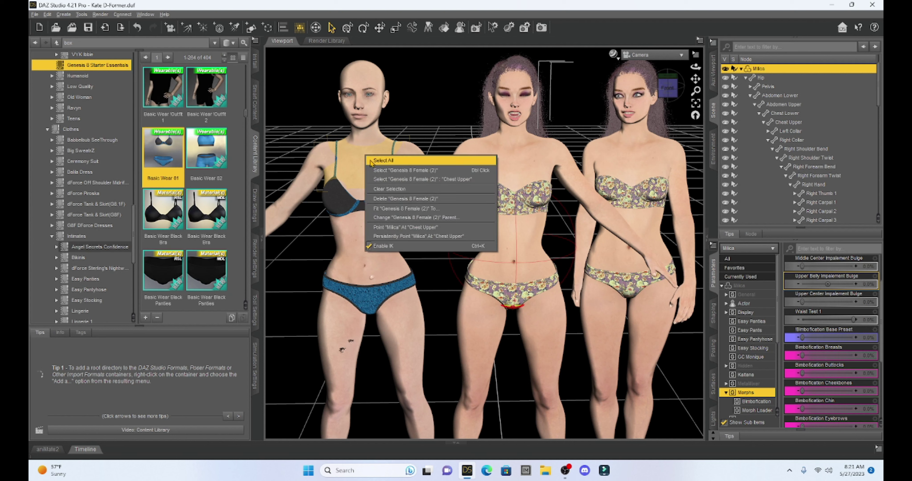
left_click(380, 199)
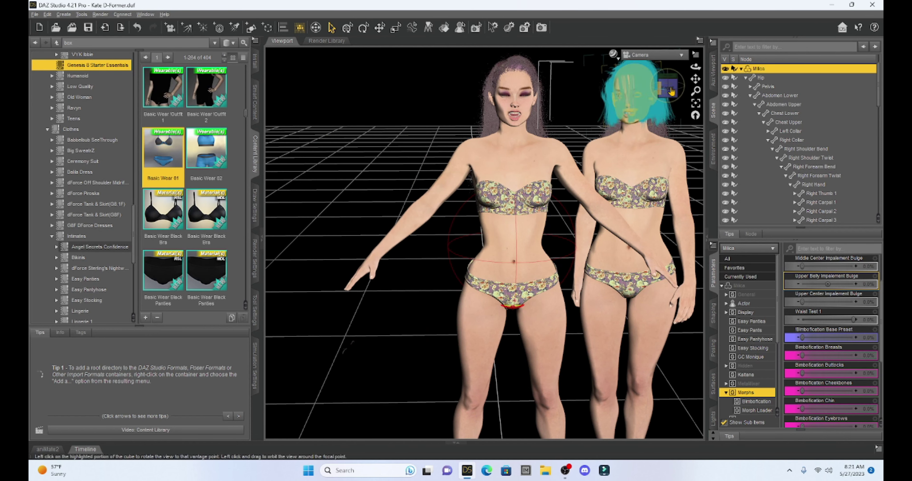
Create a new D-Former on the Milica (2) figure with the default name D-Former_1.
left_click_drag(695, 78, 723, 60)
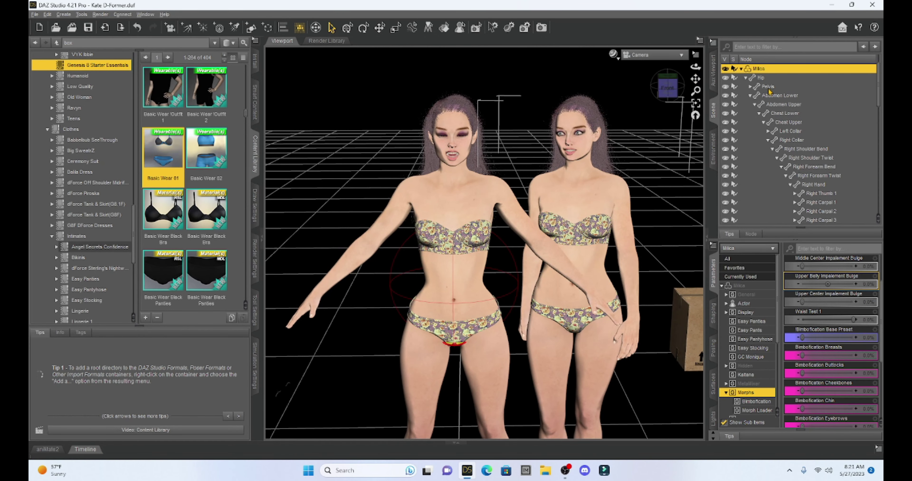
left_click(452, 210)
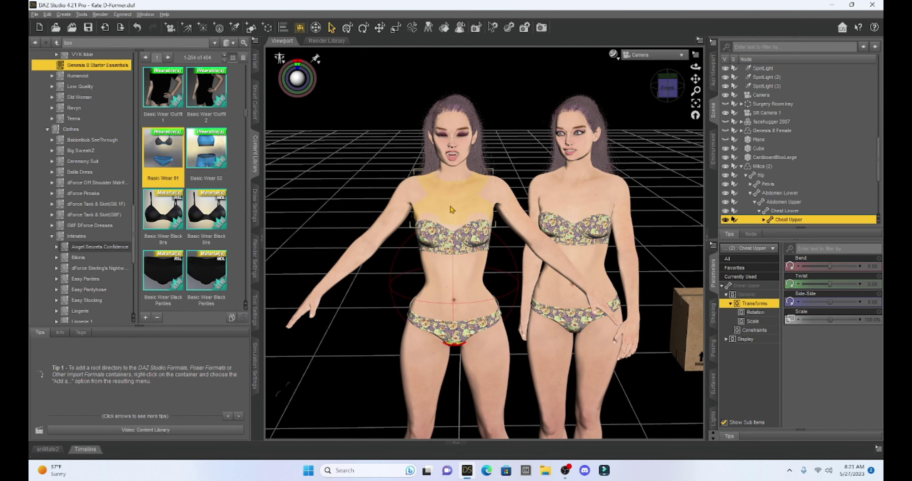
scroll(452, 210, "up", 4)
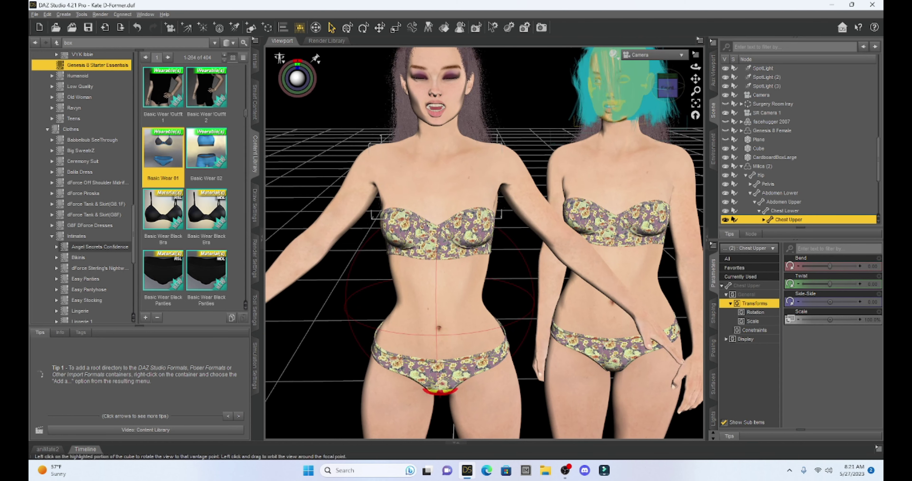
left_click(667, 86)
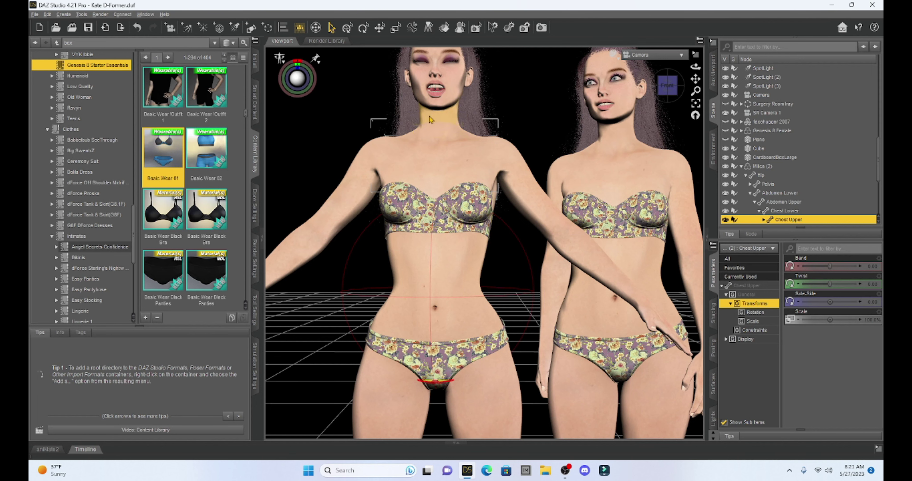
scroll(422, 202, "up", 4)
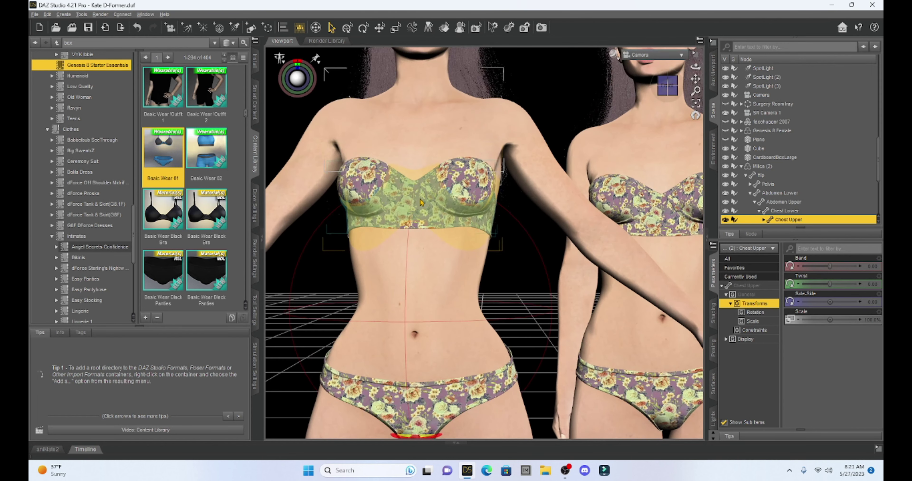
left_click_drag(694, 80, 540, 268)
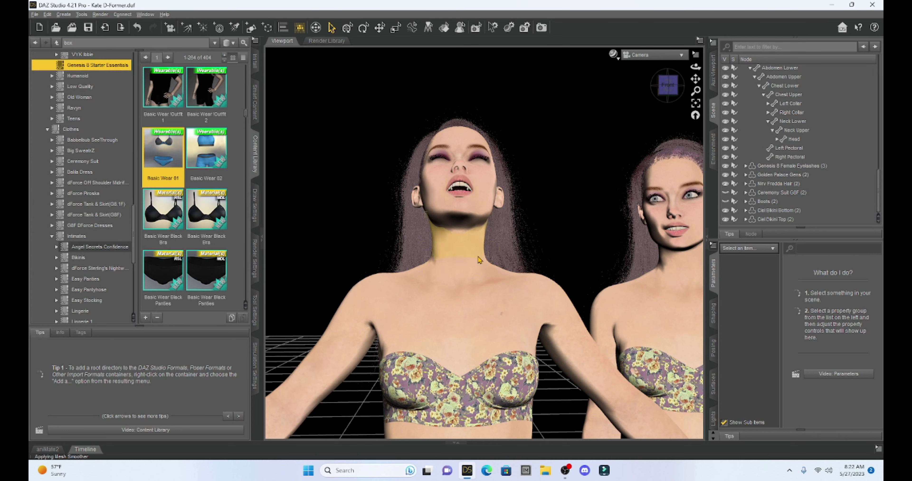
scroll(476, 278, "down", 2)
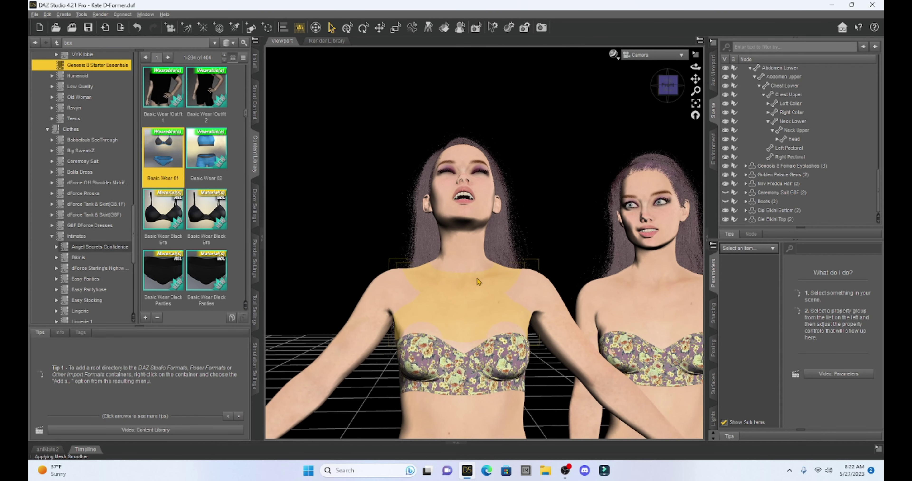
left_click_drag(694, 79, 504, 275)
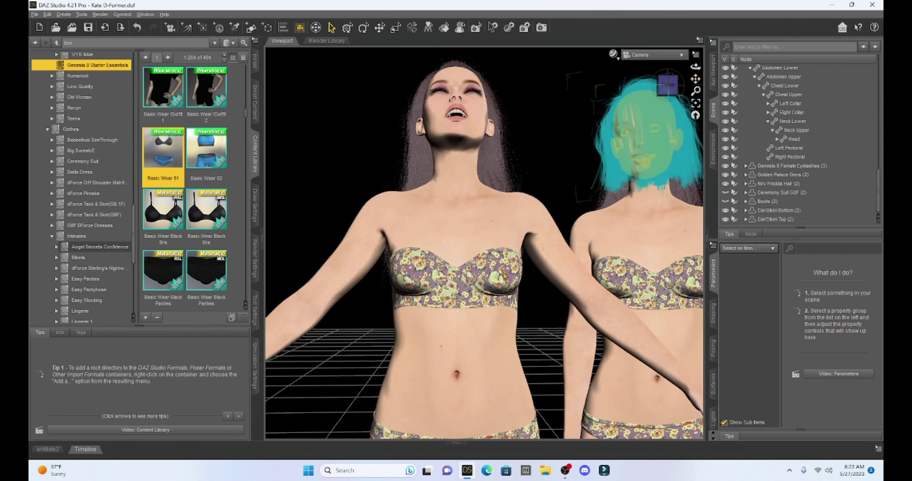
left_click(470, 213)
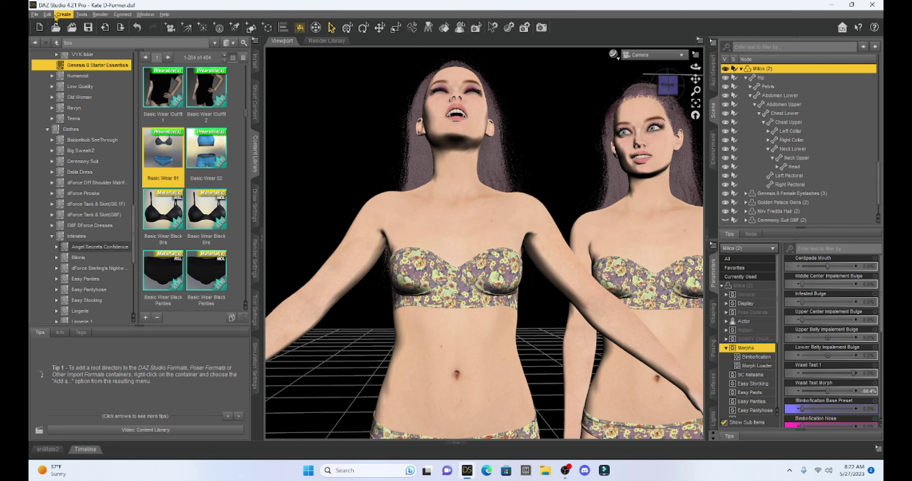
left_click(63, 16)
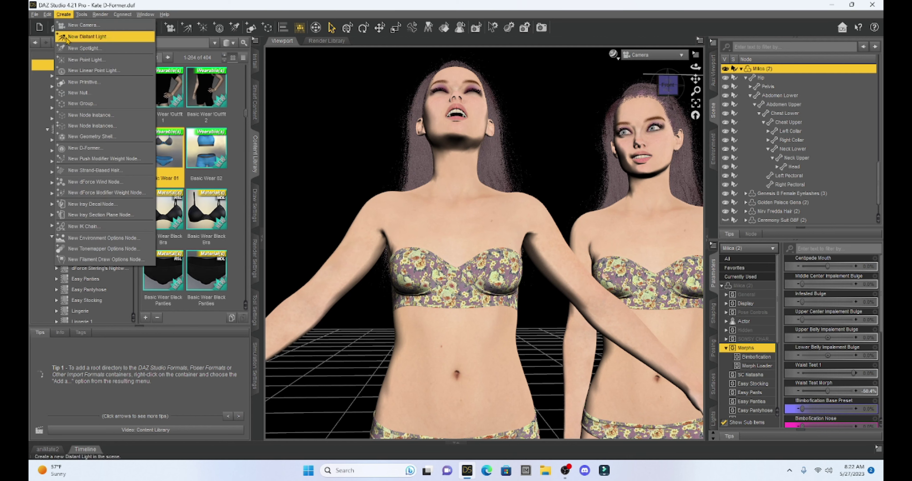
left_click(76, 150)
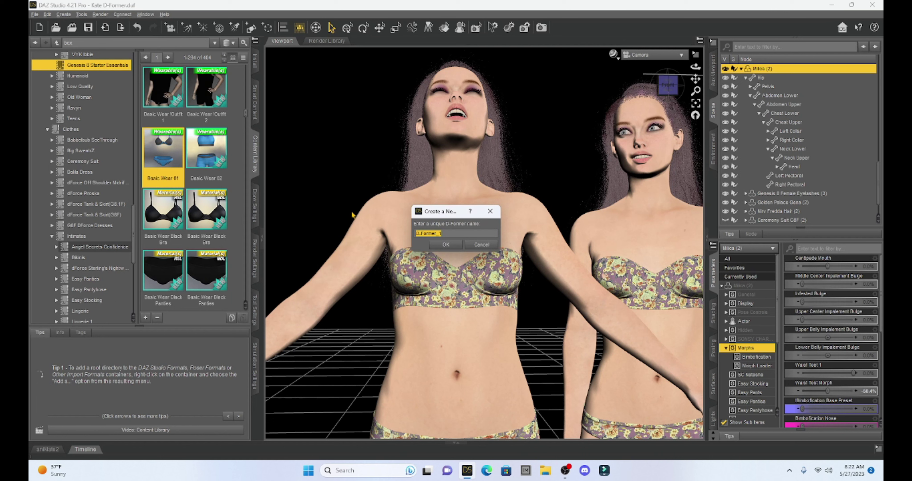
left_click(446, 245)
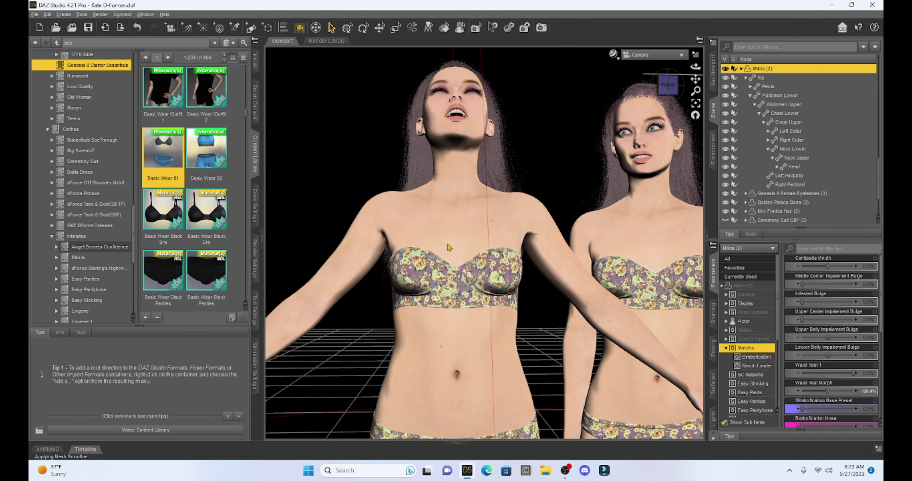
Scale D-Former_1_Field down to about 423% and move it up onto the throat of Milica (2), with Z Translate at 1.15.
scroll(811, 197, "down", 2)
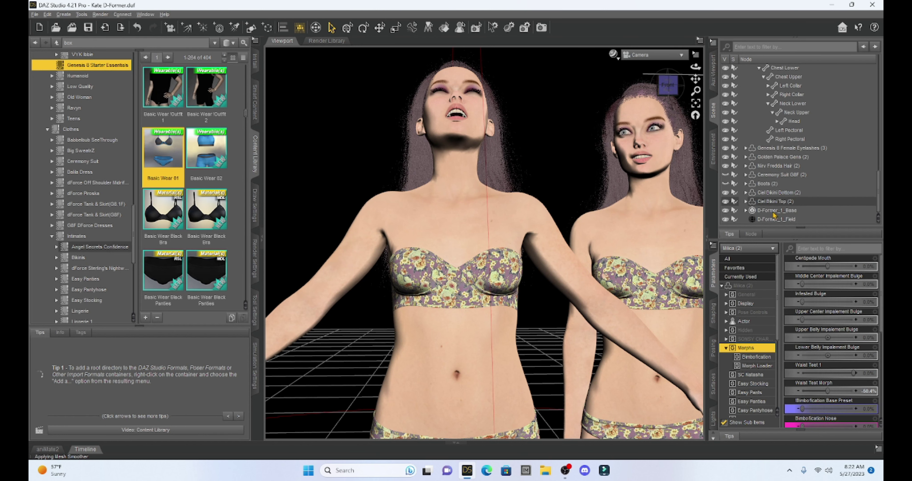
left_click(758, 220)
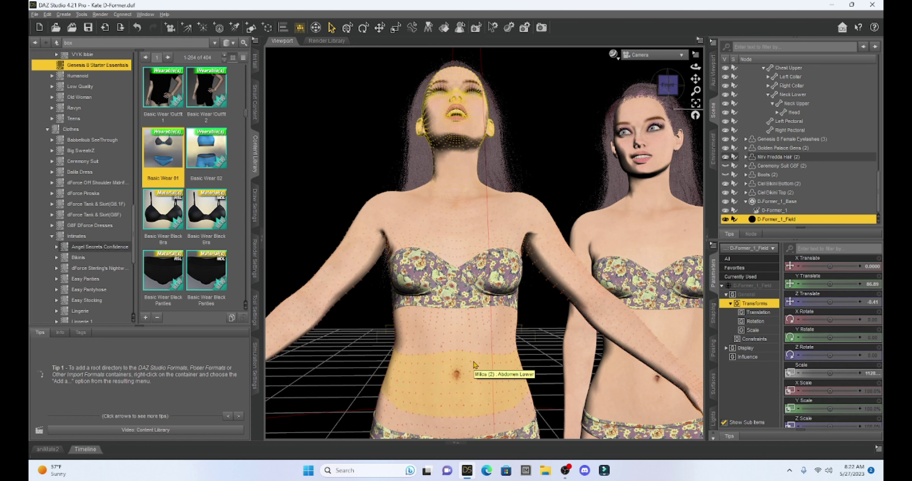
left_click_drag(829, 371, 858, 371)
left_click_drag(830, 284, 844, 284)
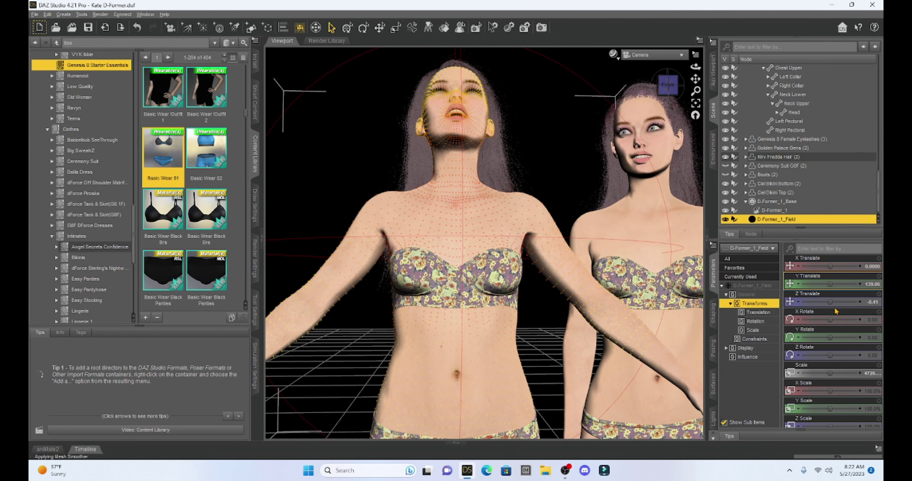
left_click_drag(829, 371, 799, 371)
left_click_drag(829, 284, 843, 284)
scroll(572, 379, "up", 3)
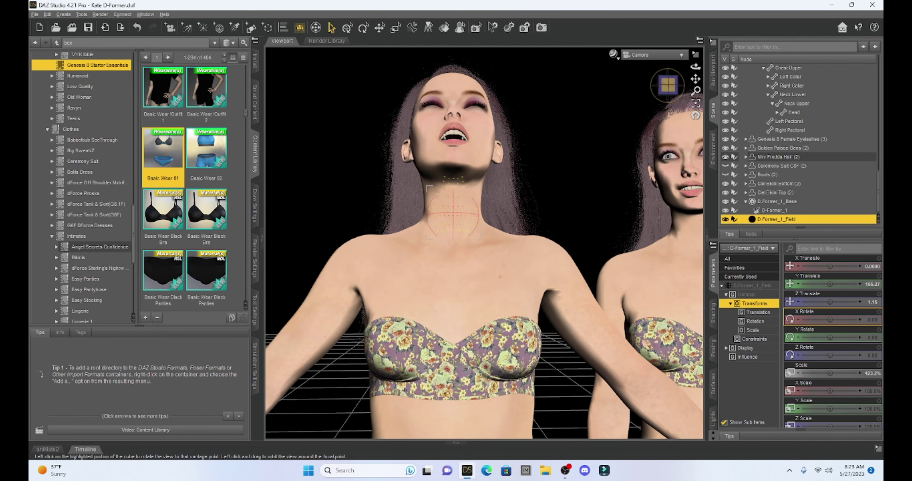
mouse_move(668, 85)
left_mouse_down()
mouse_move(712, 87)
mouse_move(669, 85)
left_mouse_up()
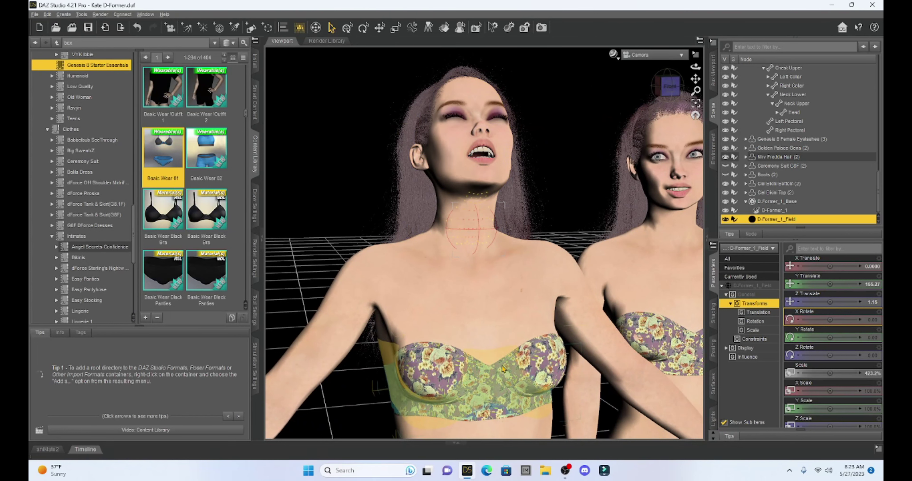
Move D-Former_1 to push out a bulge in the throat and adjust D-Former_1_Field to a Y Translate of about 153.5.
left_click(771, 211)
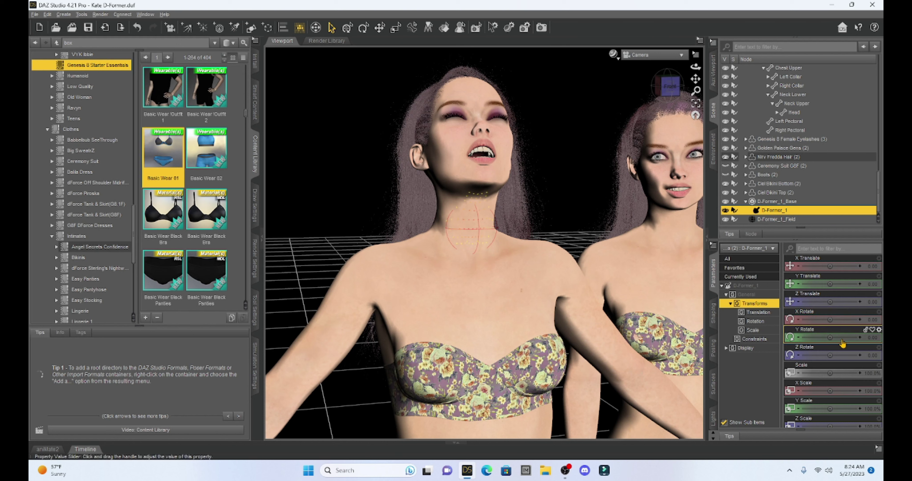
mouse_move(835, 301)
left_mouse_down()
mouse_move(844, 302)
mouse_move(826, 299)
left_mouse_up()
left_click(775, 219)
left_click_drag(531, 212, 488, 208, "alt")
left_click(773, 210)
left_click(775, 219)
left_click(659, 85)
left_click(674, 85)
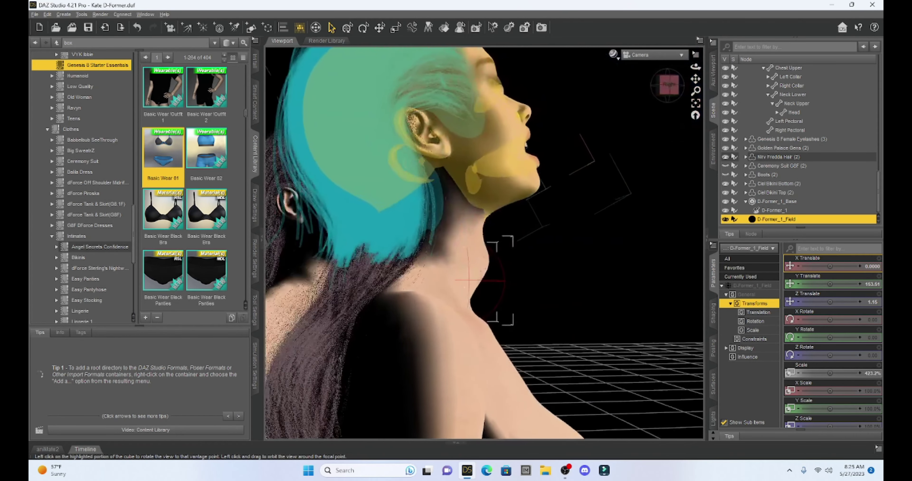
left_click(659, 85)
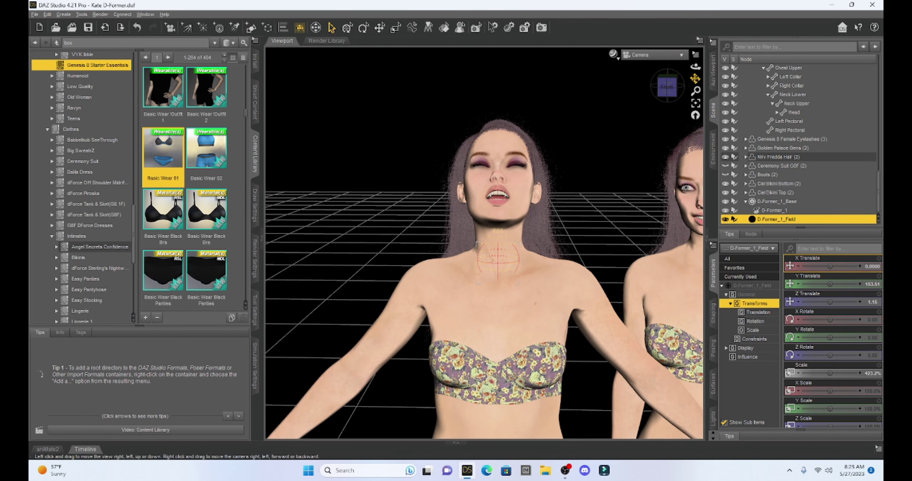
left_click_drag(695, 78, 674, 95)
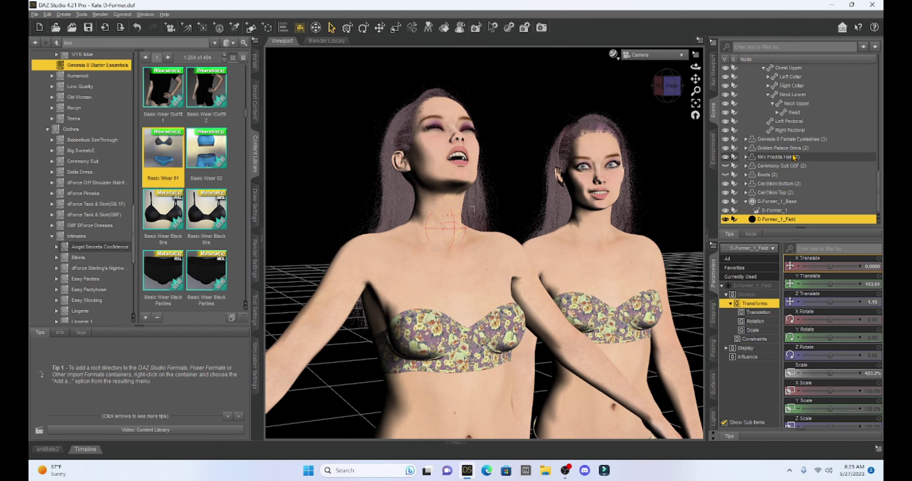
Spawn a morph named Hugger Bulge from the D-Former on the Milica (2) figure.
scroll(792, 157, "up", 3)
left_click(766, 92)
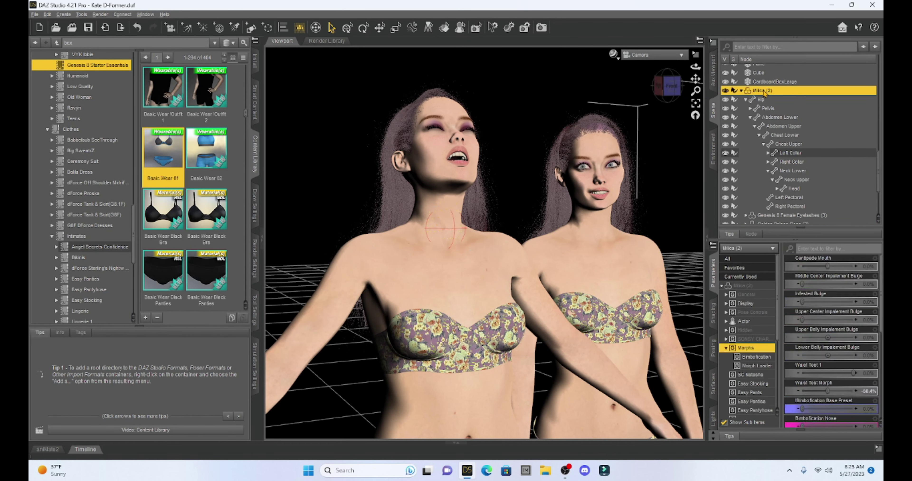
left_click(146, 14)
mouse_move(159, 25)
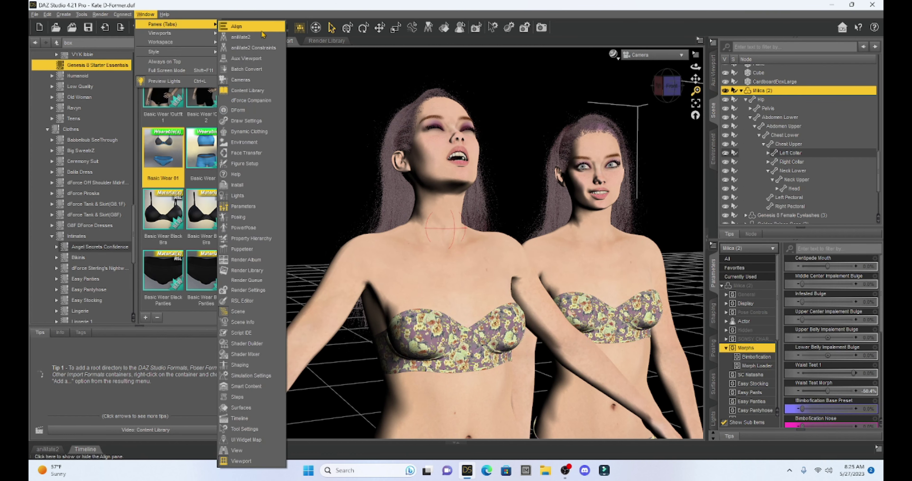
left_click(255, 111)
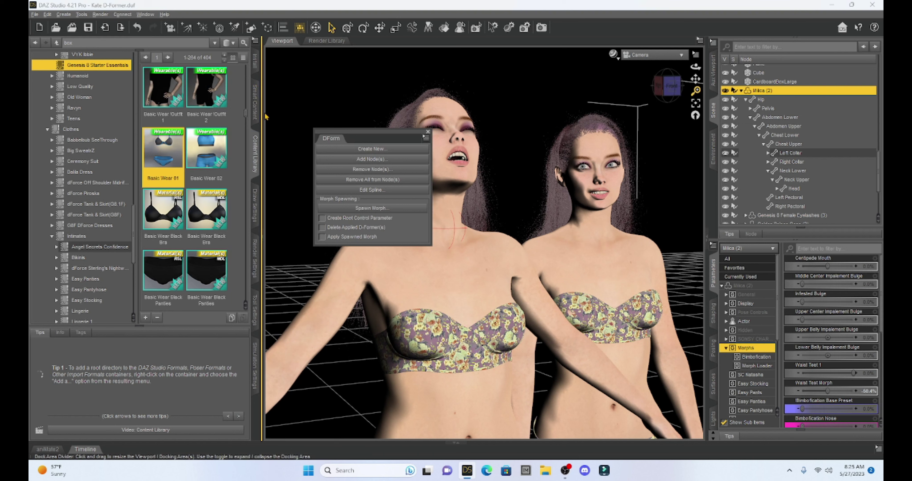
left_click(354, 210)
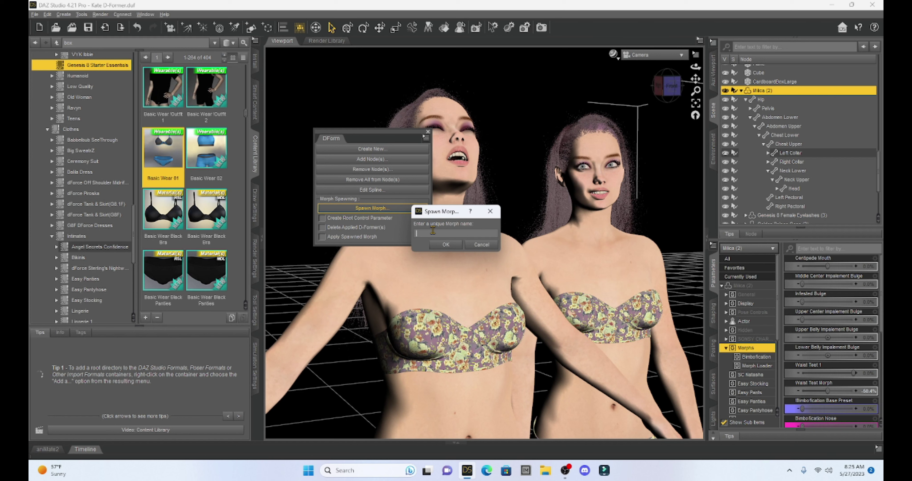
type("Hugger2")
type("e")
left_click(444, 245)
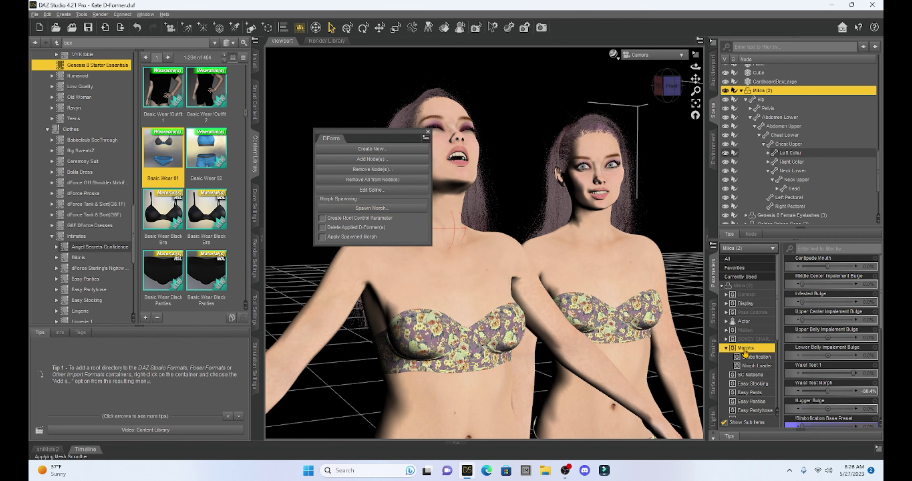
left_click(427, 132)
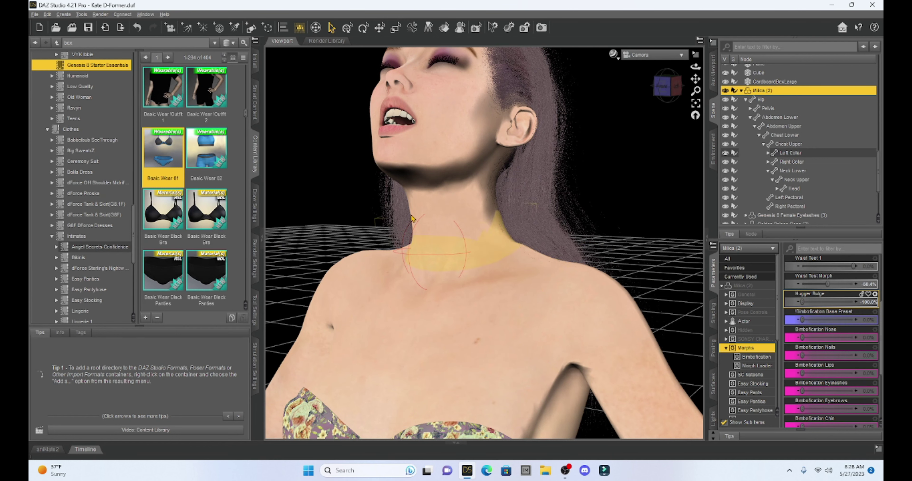
Set up a morph asset save to D:/External My Daz 3D Library with vendor NotFromThisWorld and product name Hugger Bulge.
left_click(35, 15)
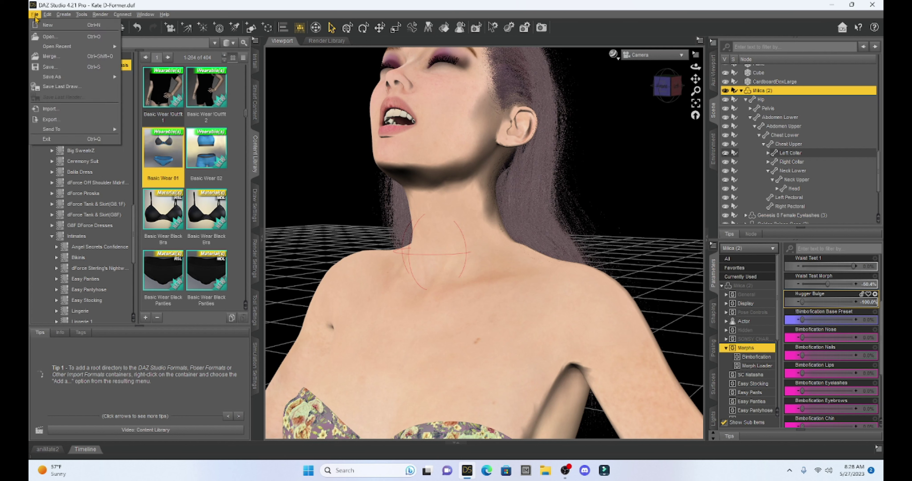
mouse_move(88, 76)
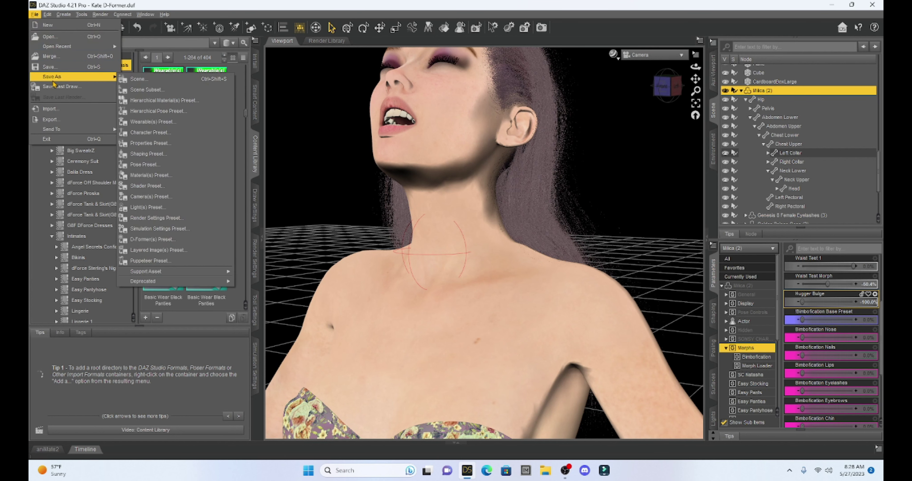
mouse_move(212, 272)
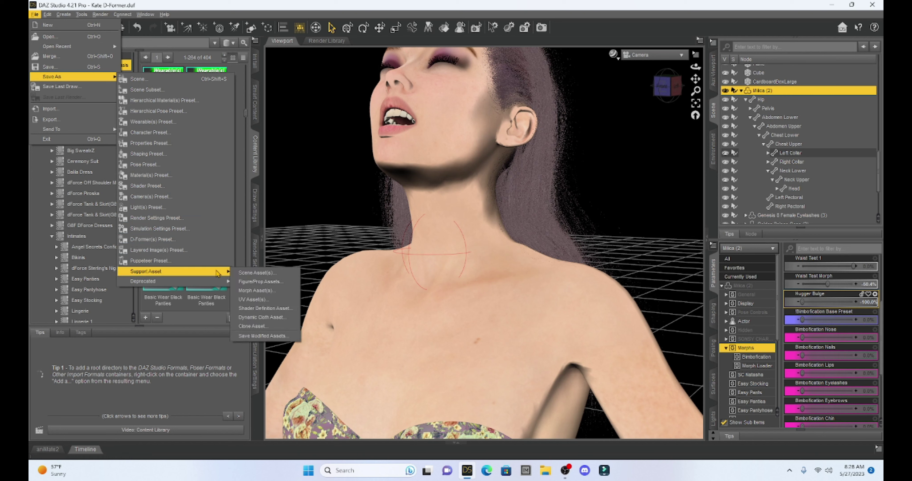
left_click(256, 290)
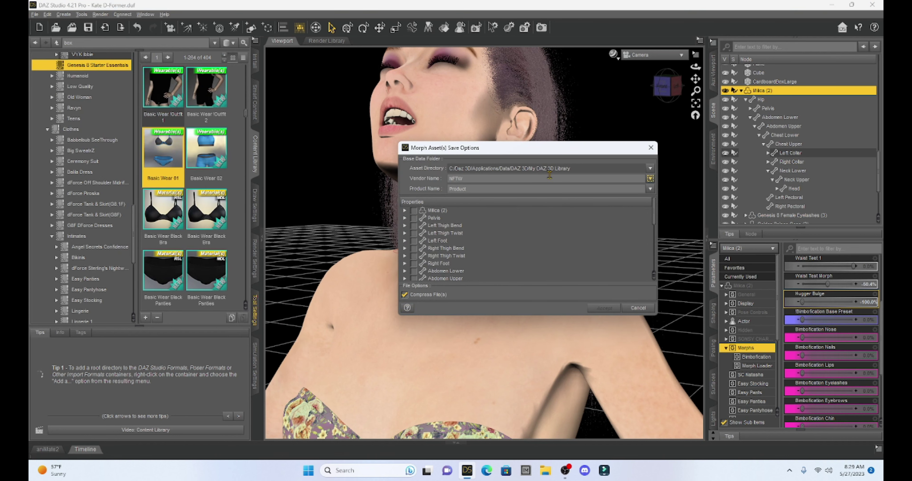
left_click(650, 169)
left_click(659, 205)
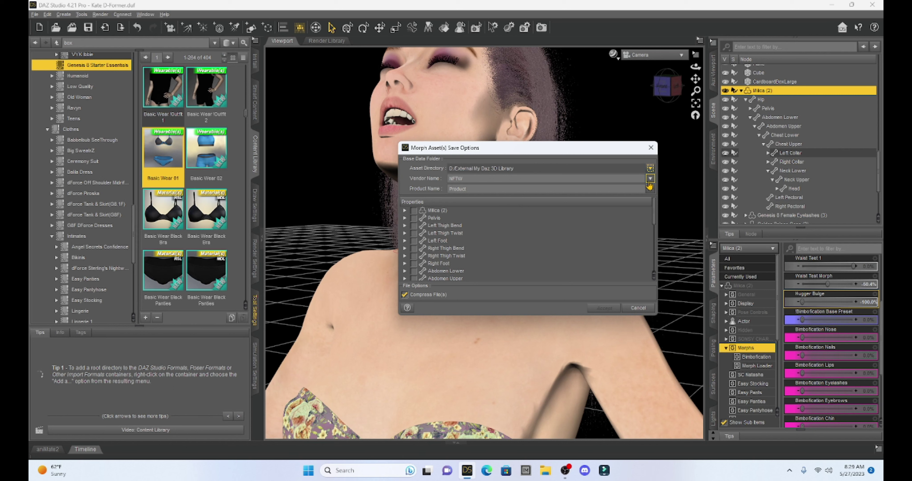
left_click(650, 179)
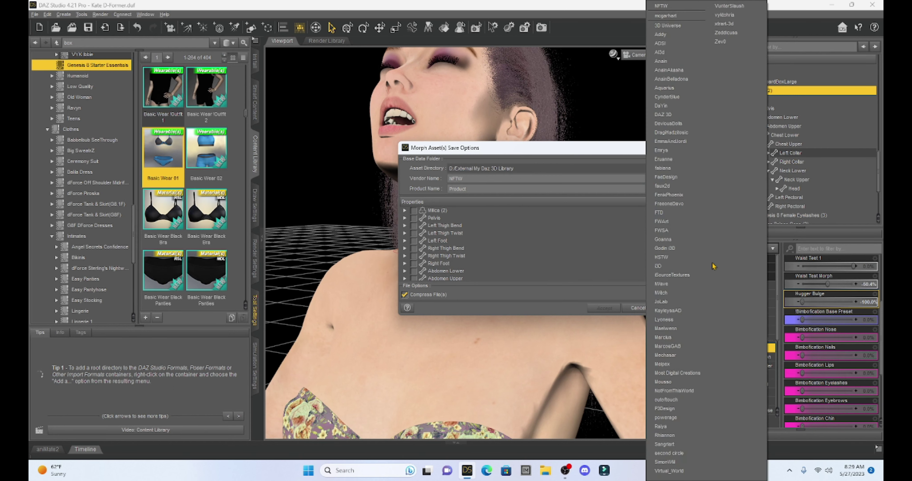
left_click(674, 391)
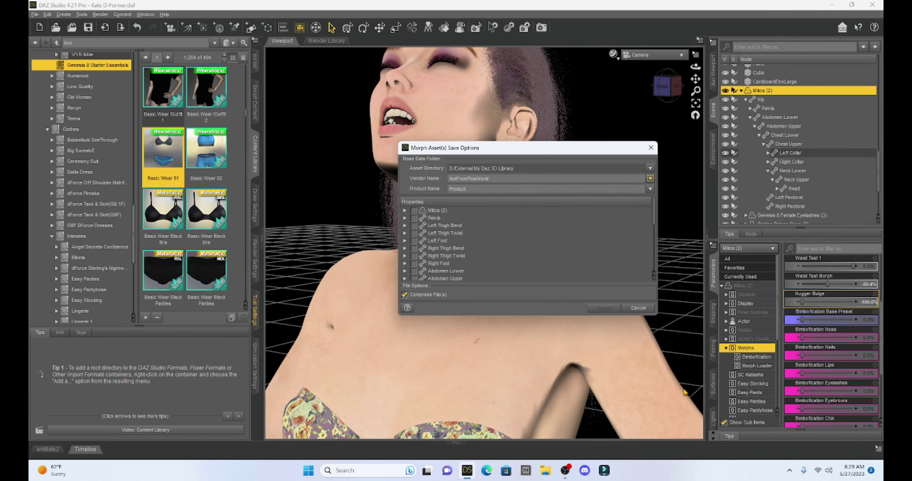
double_click(481, 187)
type("Hugger Bulge")
Include only the Hugger Bulge property from Milica (2)'s Morphs group and save the morph asset.
left_click(404, 211)
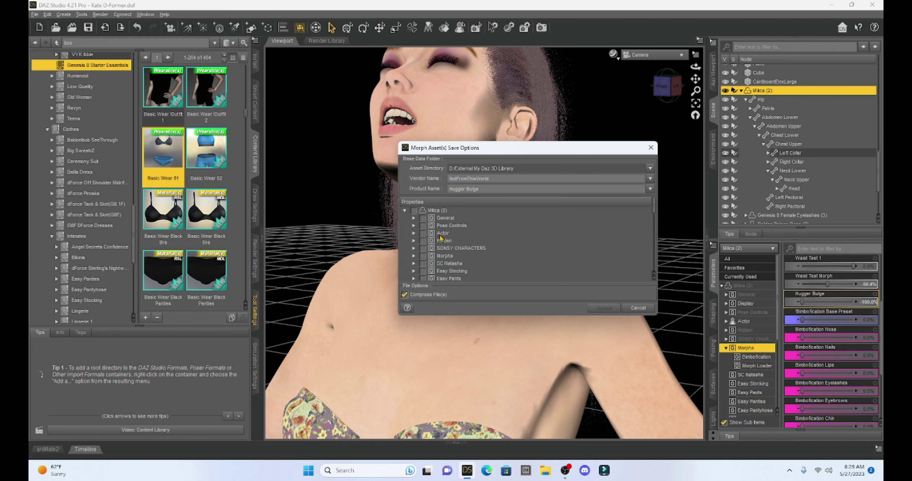
left_click(413, 256)
scroll(454, 236, "down", 5)
scroll(454, 236, "down", 1)
left_click(431, 238)
left_click(604, 308)
Compare the mesh density of the two cardboard boxes in a wireframe display and return the viewport to Texture Shaded.
scroll(604, 309, "down", 5)
left_click_drag(695, 78, 757, 81)
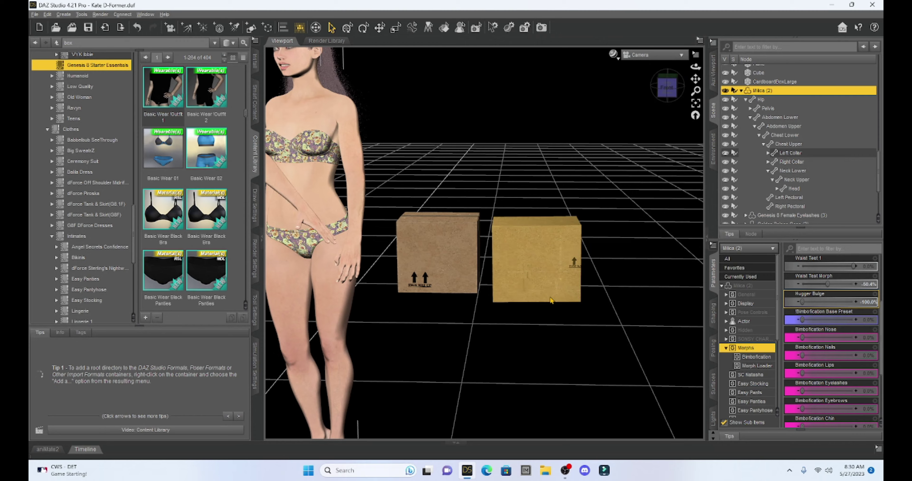
scroll(550, 299, "up", 3)
scroll(545, 303, "up", 3)
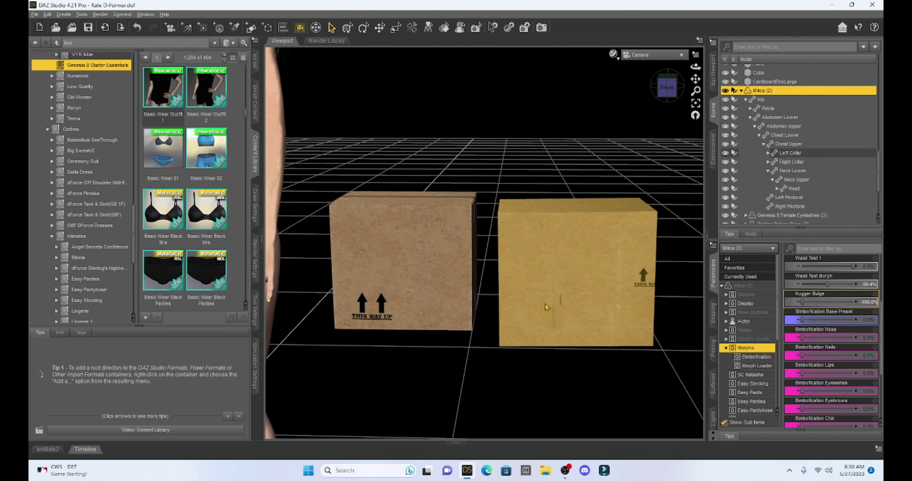
left_click_drag(664, 89, 672, 92)
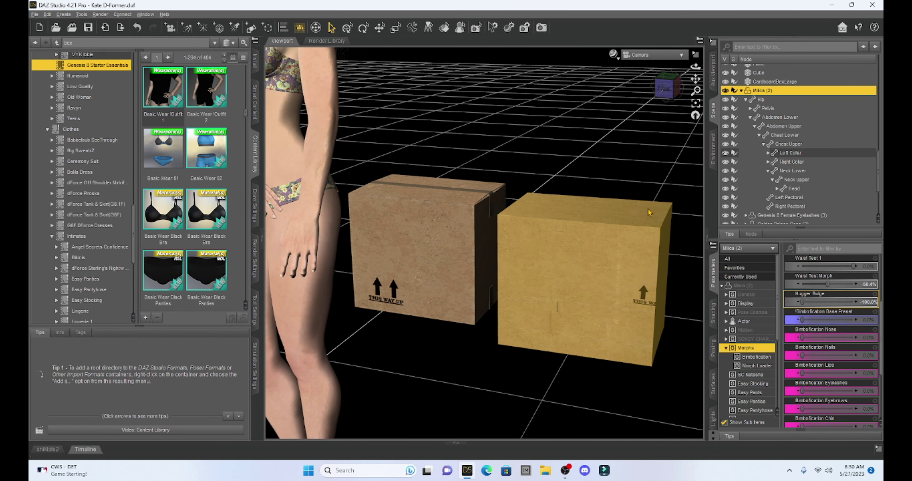
scroll(607, 217, "up", 2)
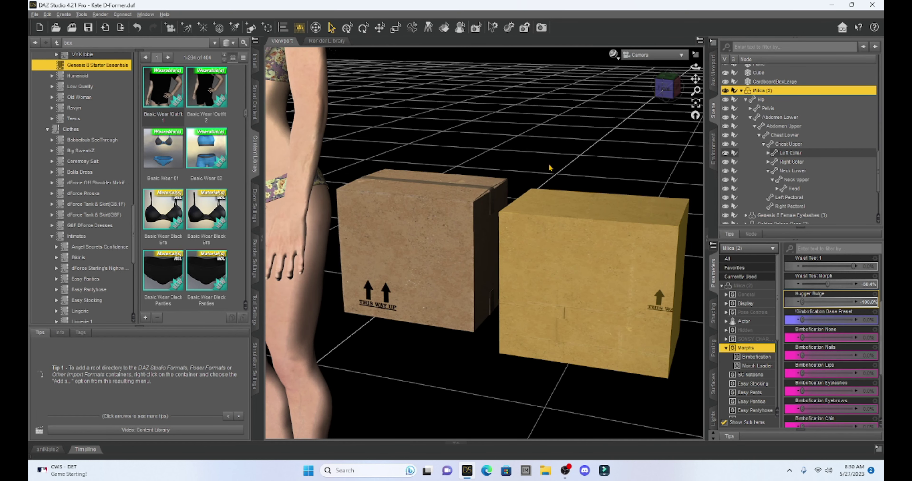
left_click(614, 55)
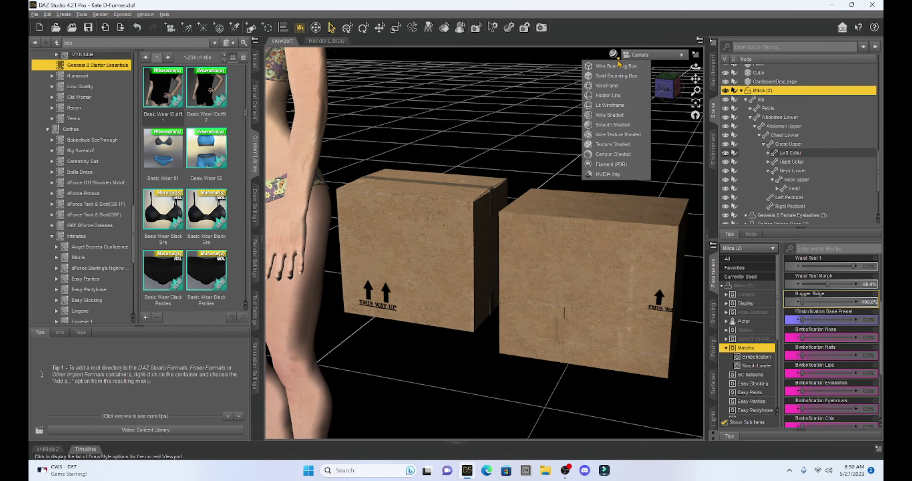
left_click(606, 106)
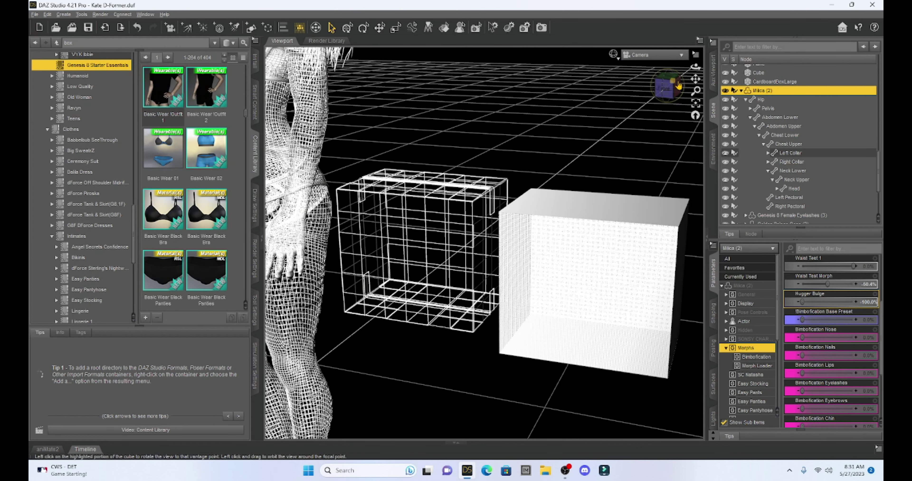
left_click_drag(695, 79, 679, 82)
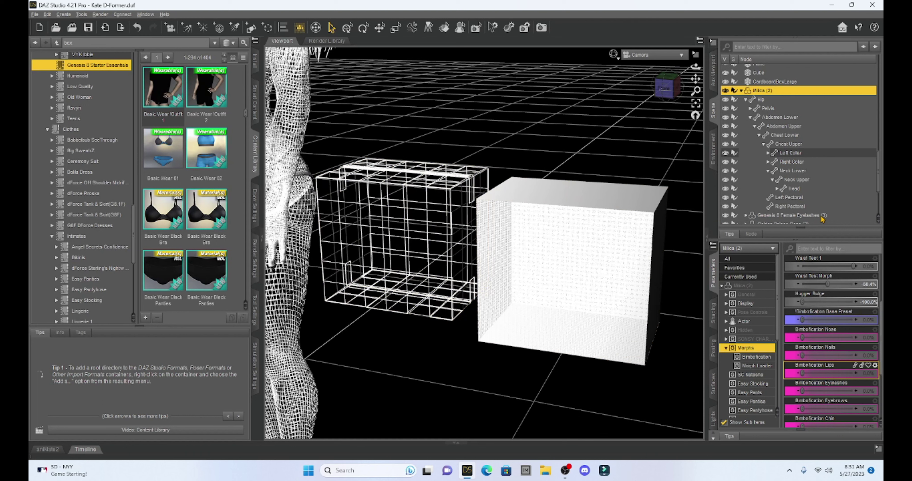
left_click(616, 61)
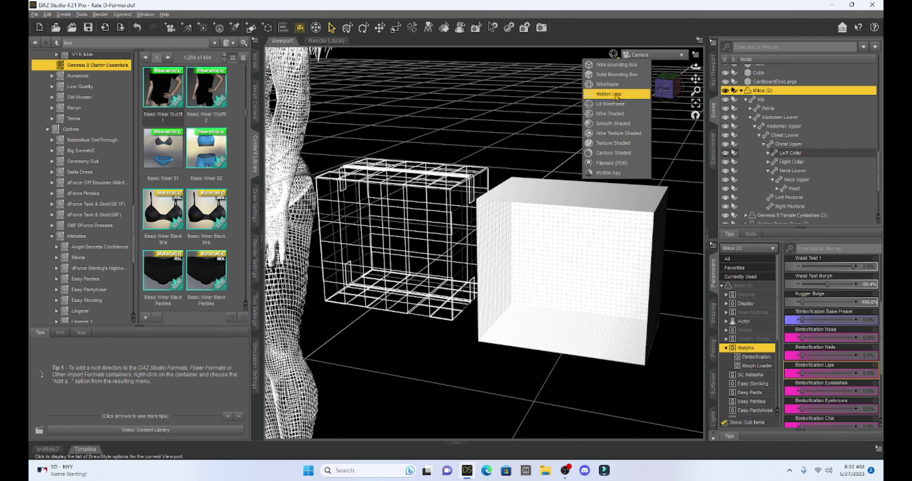
left_click(608, 143)
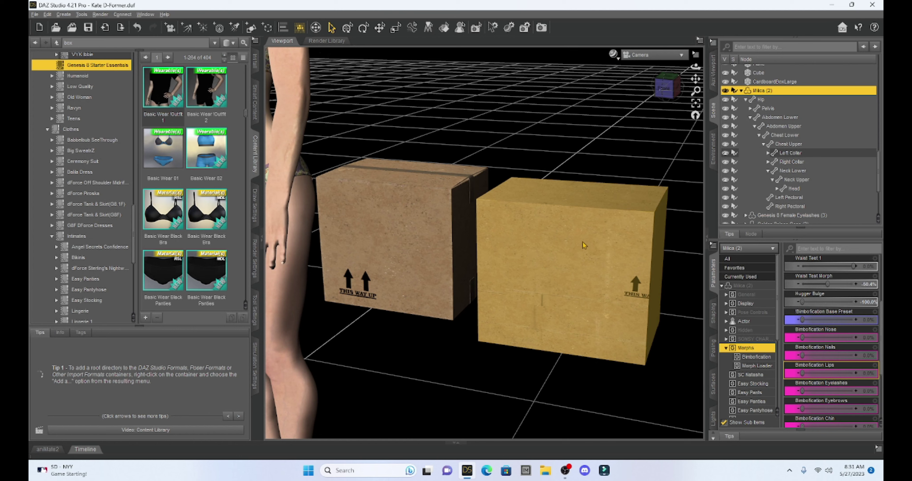
Delete the CardboardBoxLarge object from the scene, keeping the denser Cube box.
left_click_drag(667, 87, 642, 93)
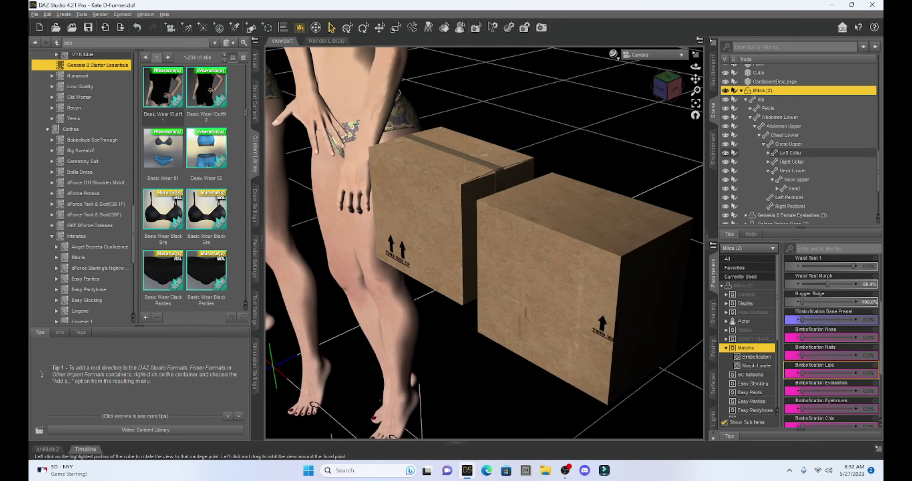
left_click(659, 89)
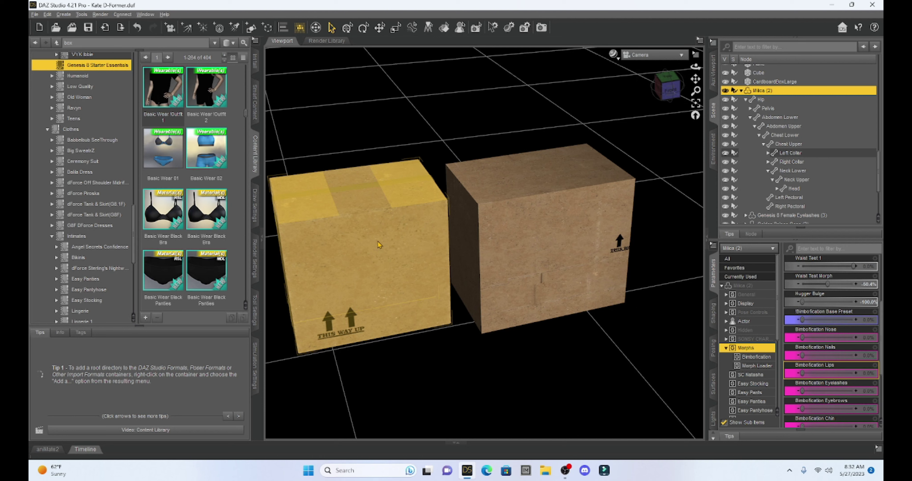
left_click(378, 240)
right_click(378, 240)
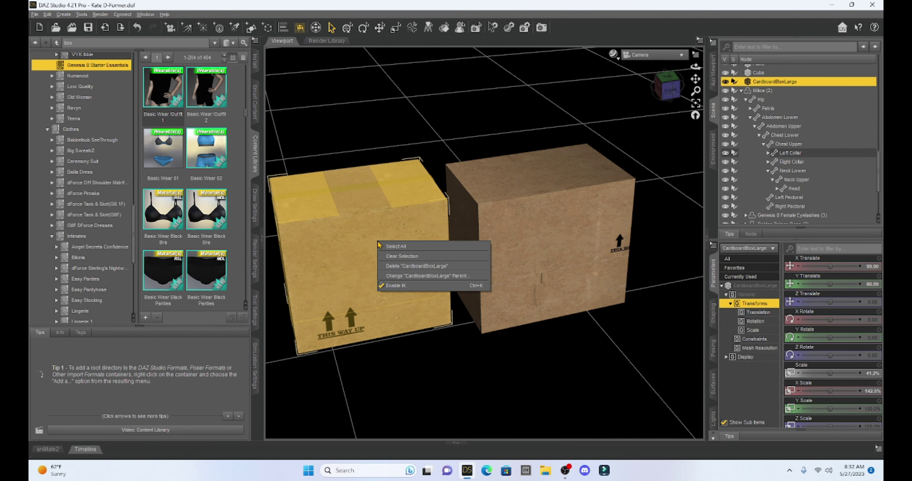
left_click(390, 266)
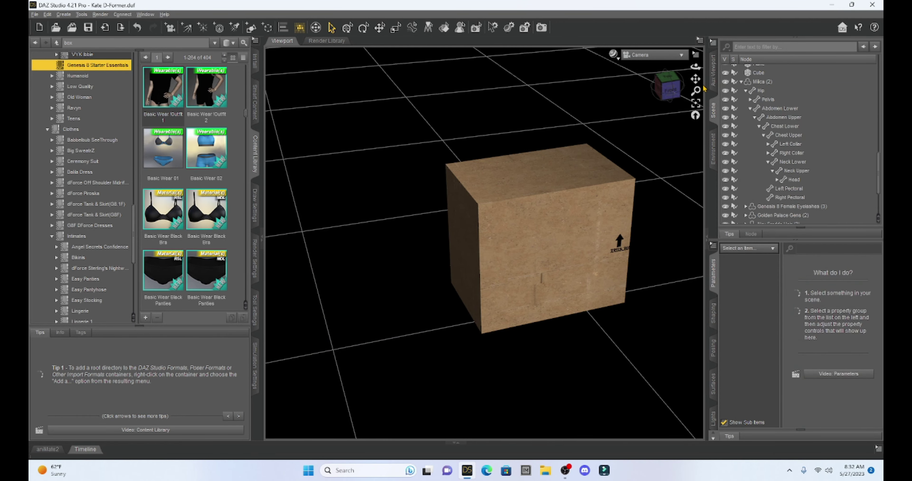
Add a new D-Former with its default settings to the Cube box.
left_click_drag(695, 78, 582, 205)
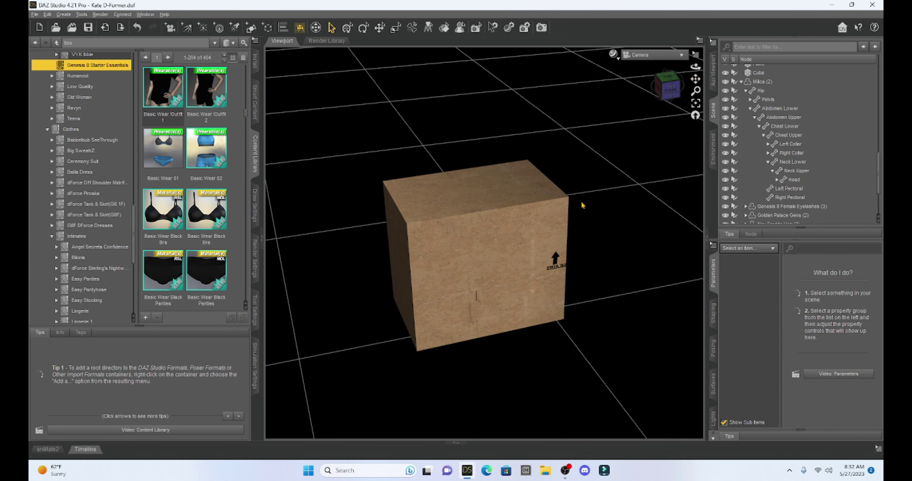
scroll(577, 208, "up", 3)
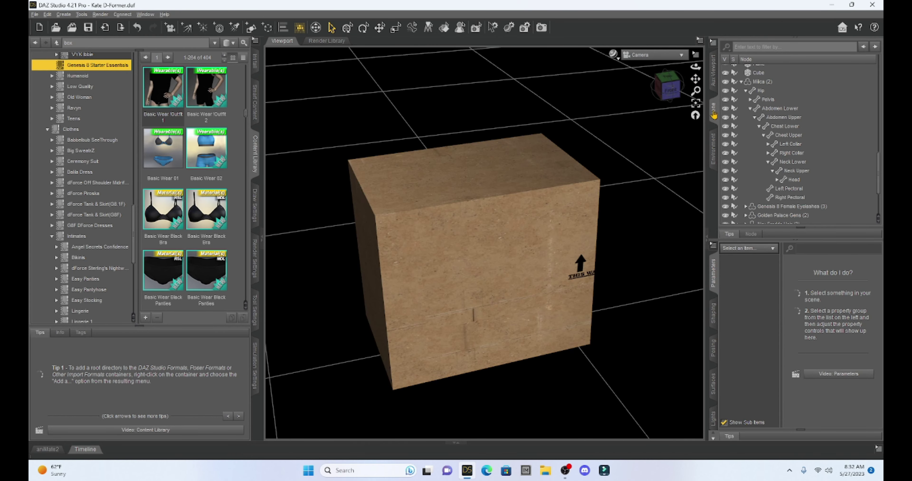
left_click_drag(696, 79, 695, 67)
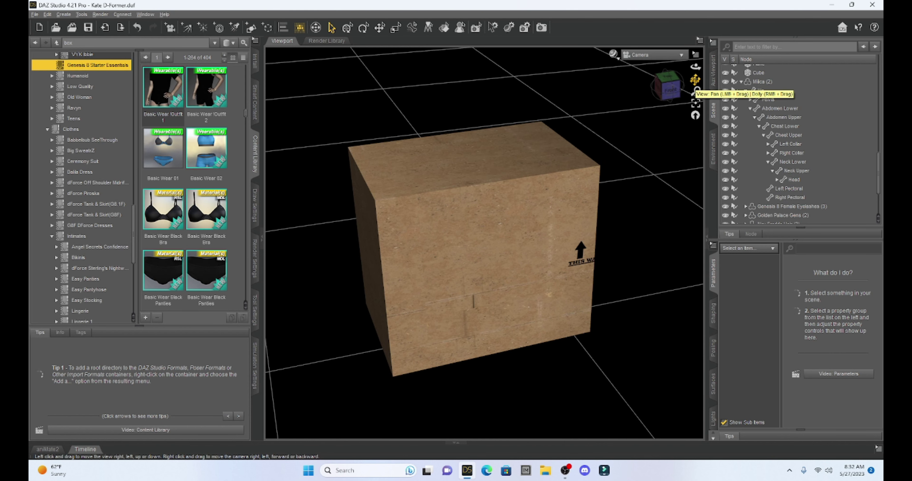
left_click(758, 73)
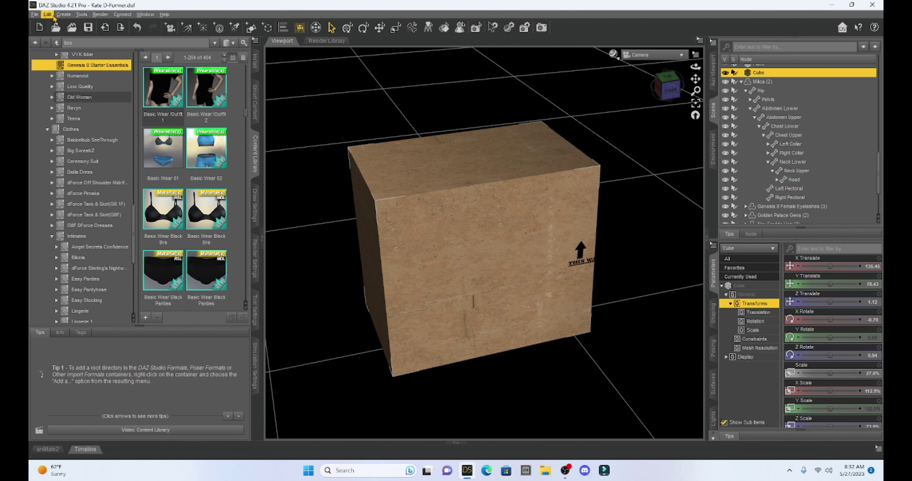
left_click(63, 14)
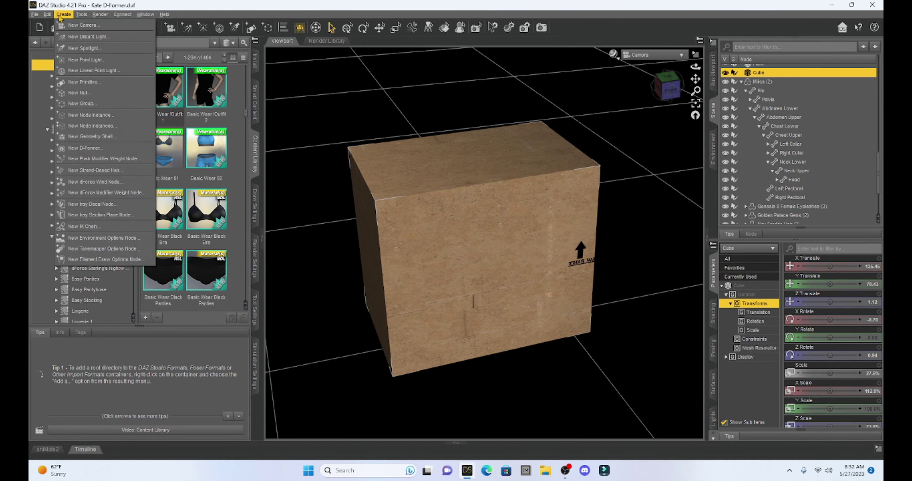
left_click(86, 148)
key("Return")
scroll(767, 132, "down", 3)
scroll(767, 132, "down", 2)
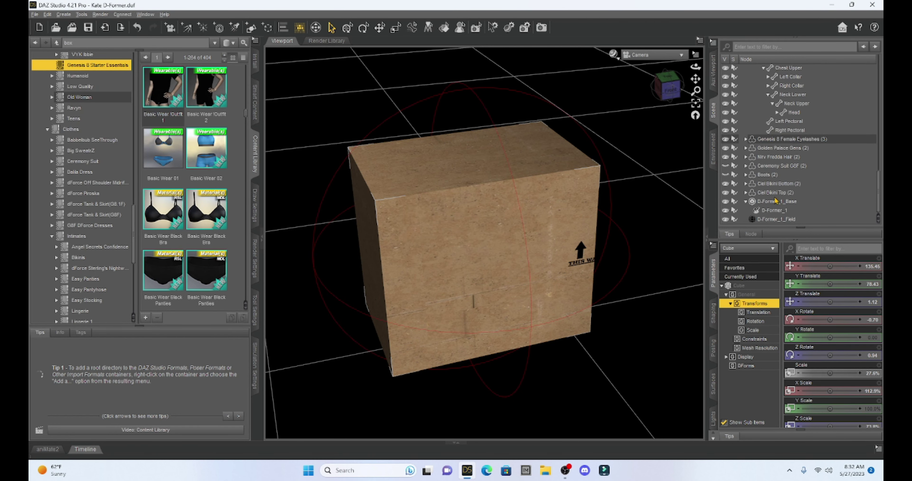
Shrink D-Former_2_Field and move it over one end of the box's top, with X Translate about -41.89 and Y Translate about 98.22.
left_click(515, 197)
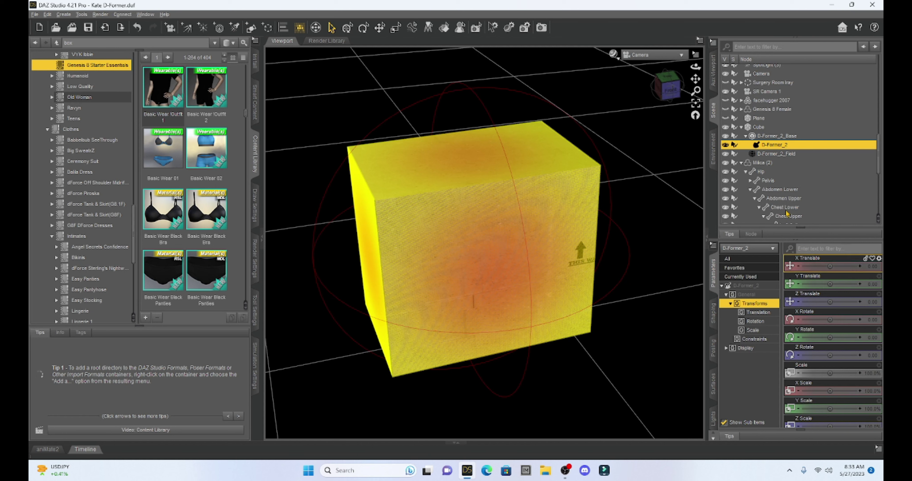
left_click(781, 154)
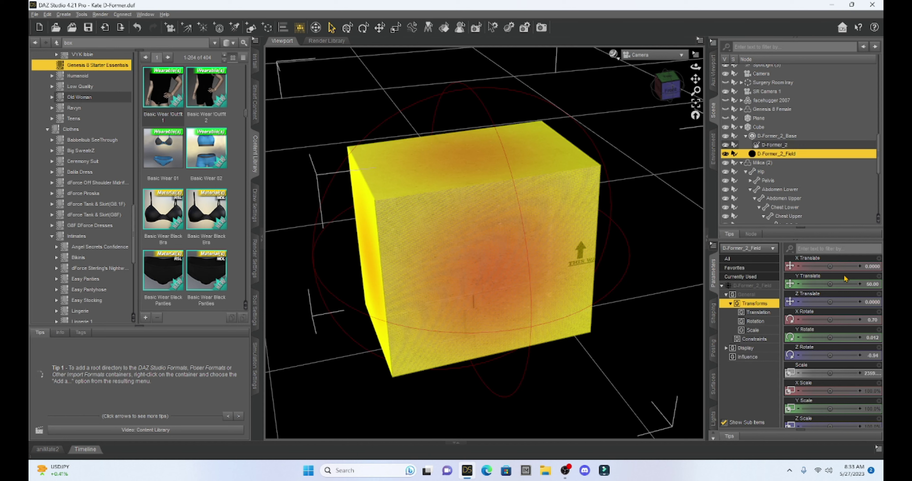
left_click_drag(831, 285, 829, 303)
left_click_drag(830, 266, 817, 266)
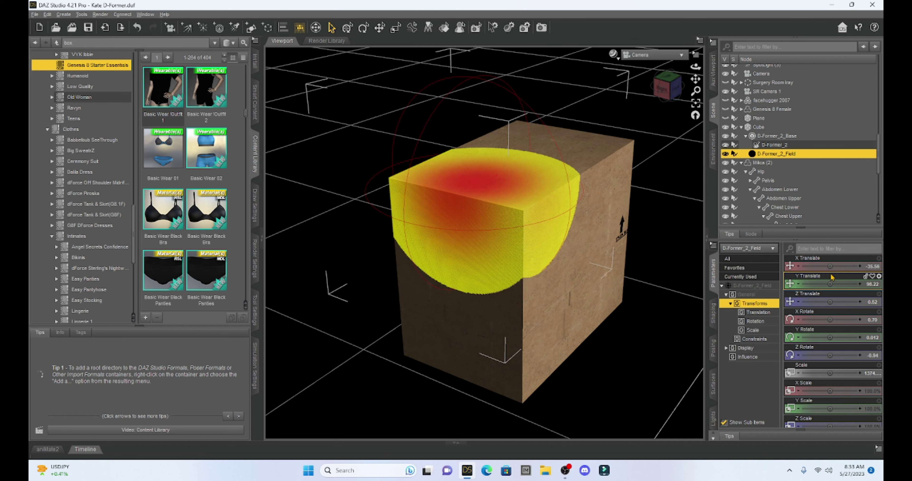
left_click_drag(829, 267, 824, 267)
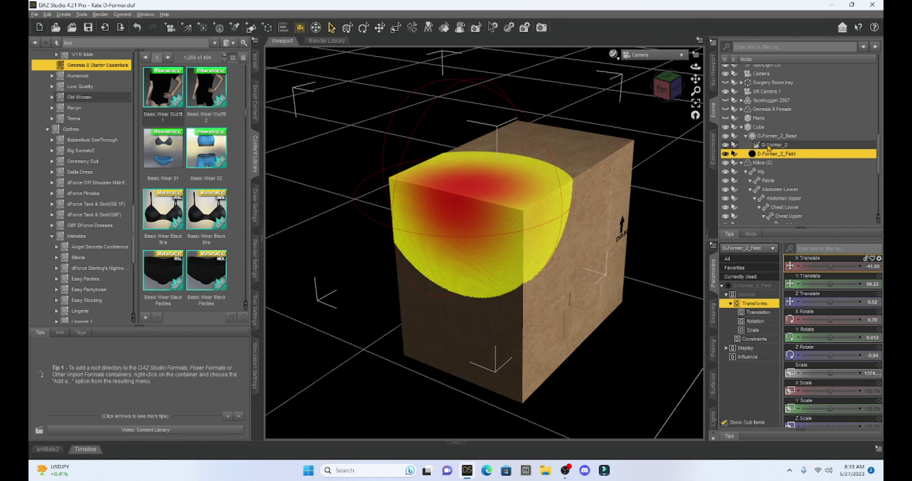
Deform the box top by changing D-Former_2's Y Translate, and dial the Cube's Box Lid morph to about 17.3%.
left_click(768, 148)
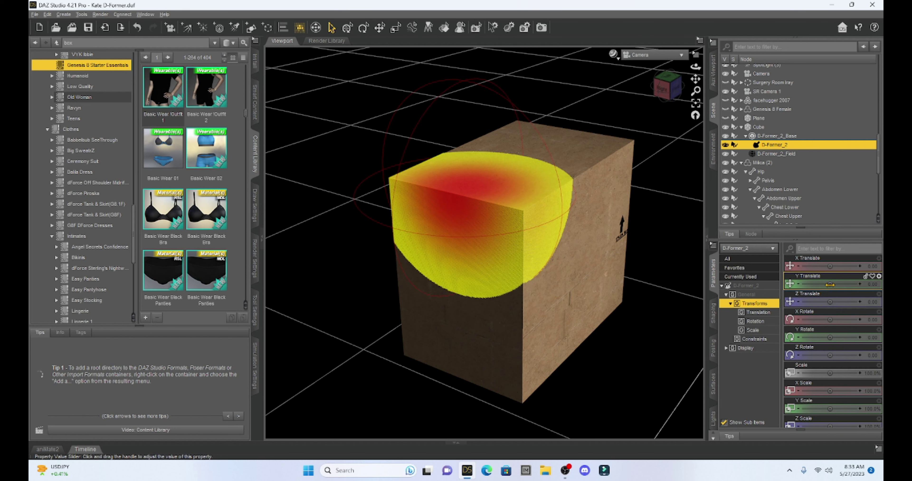
left_click_drag(829, 284, 822, 284)
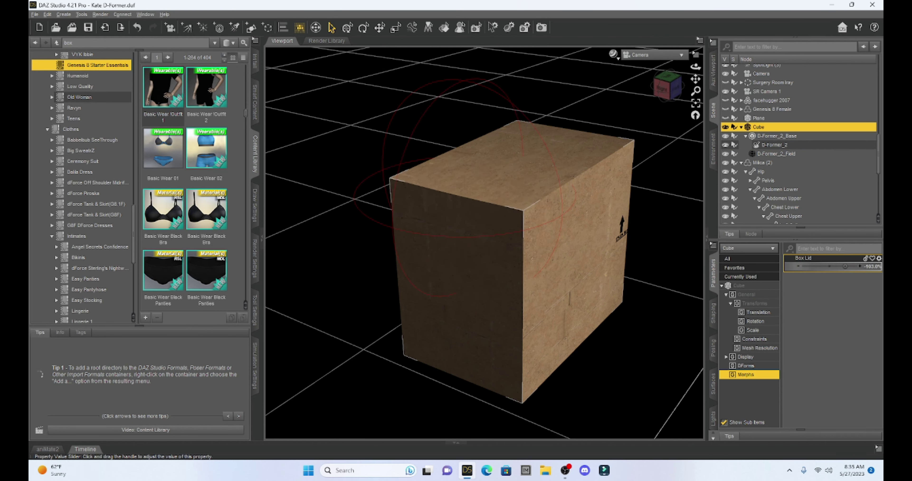
left_click_drag(845, 265, 846, 266)
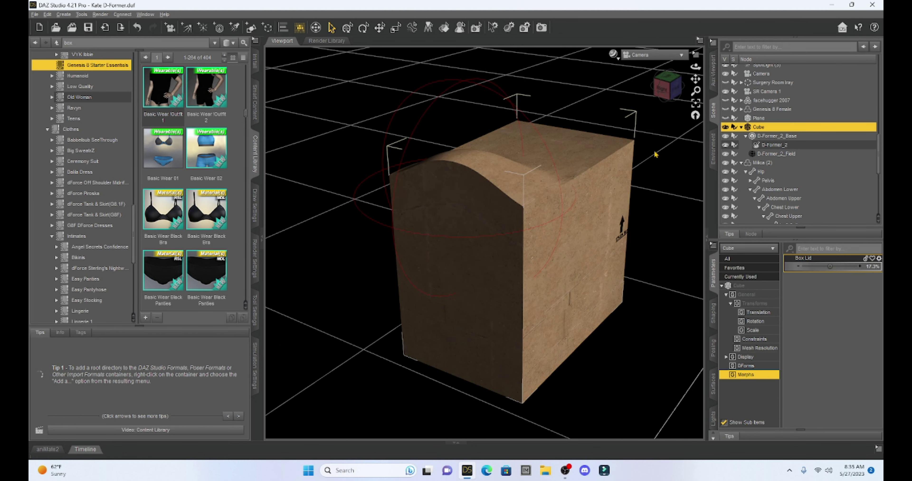
left_click(661, 88)
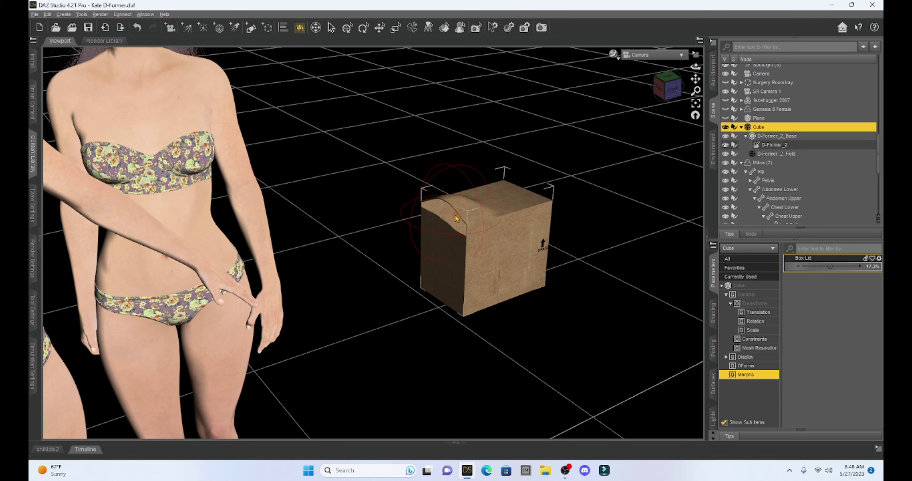
mouse_move(672, 101)
left_mouse_down()
mouse_move(671, 91)
mouse_move(668, 99)
left_mouse_up()
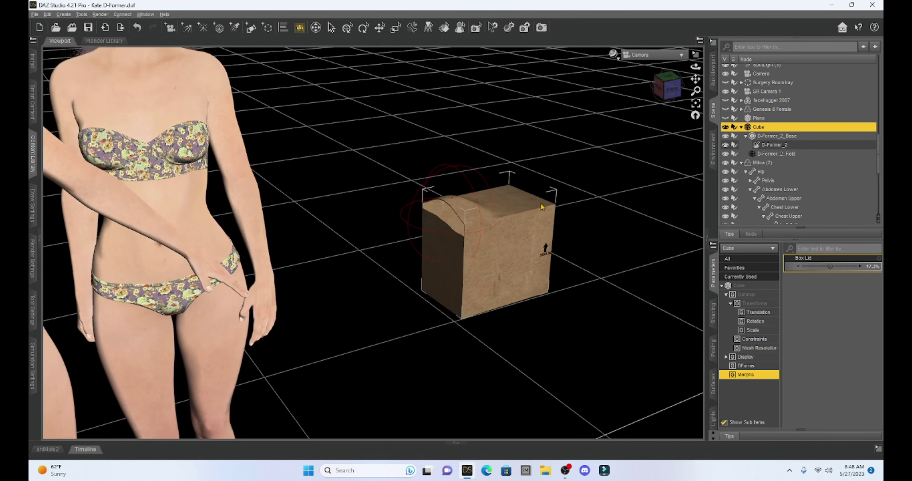
scroll(514, 223, "down", 5)
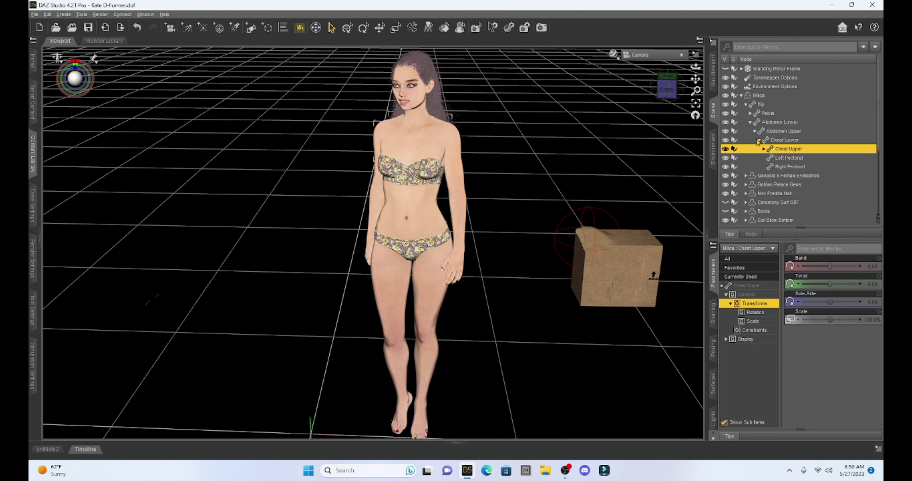
Make Milica's Ceremony Suit G8F and Boots visible and hide her bikini bottom and top.
left_click_drag(694, 79, 695, 82)
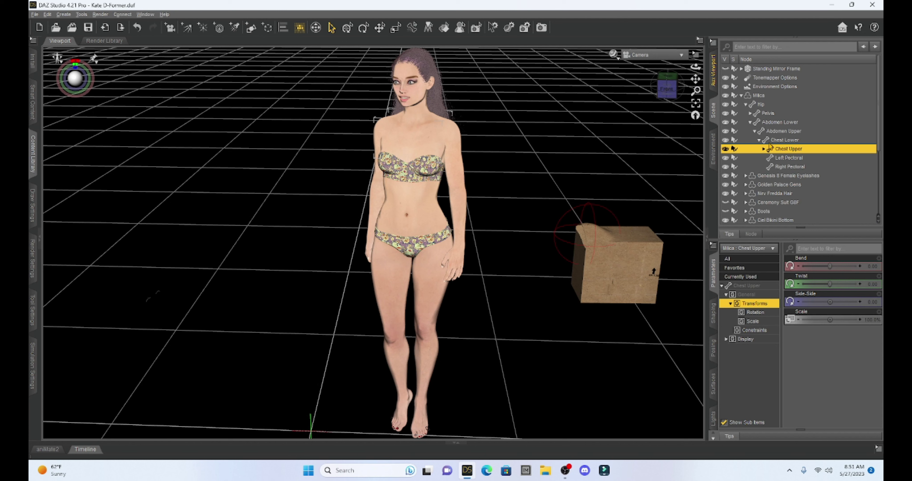
left_click(764, 96)
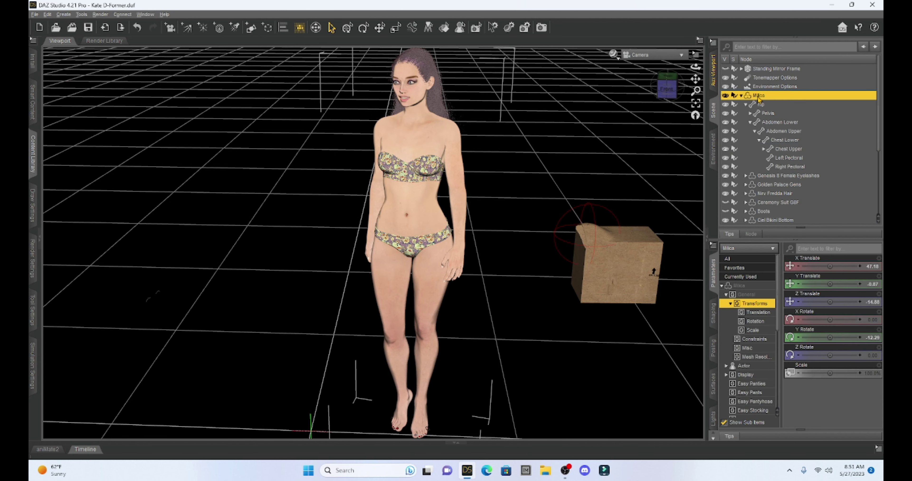
scroll(775, 187, "down", 3)
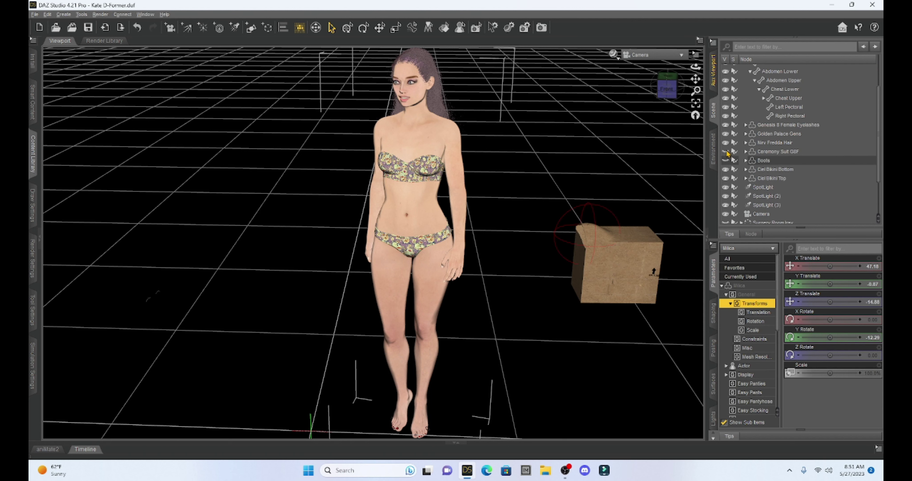
left_click(725, 152)
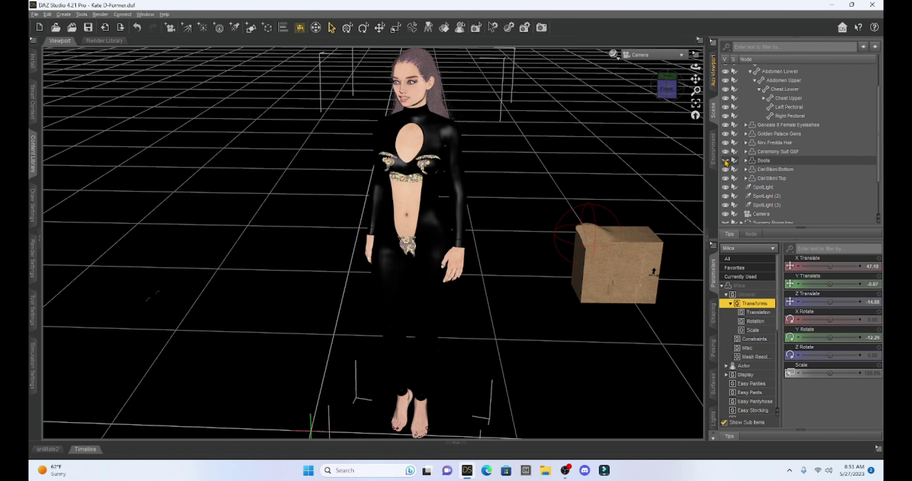
left_click(725, 161)
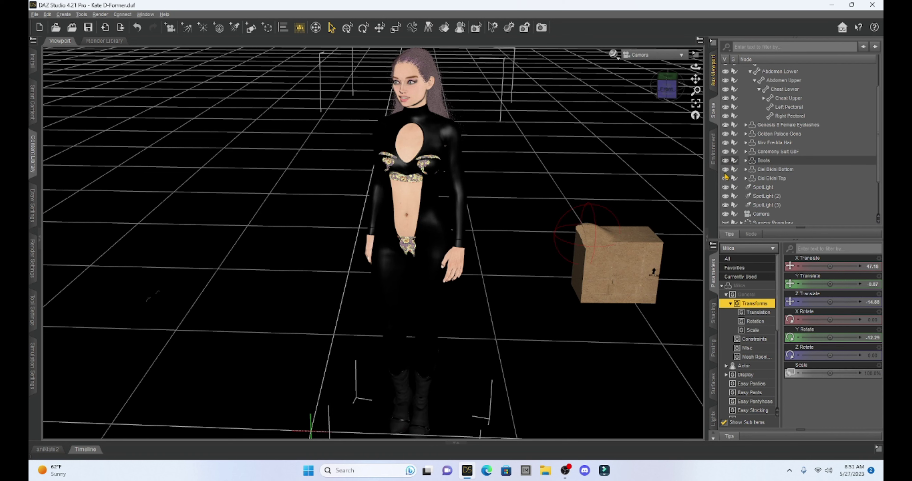
left_click(725, 170)
left_click(725, 179)
Make the surgery room set and the Plane that serves as the draped sheet visible.
left_click_drag(667, 88, 665, 88)
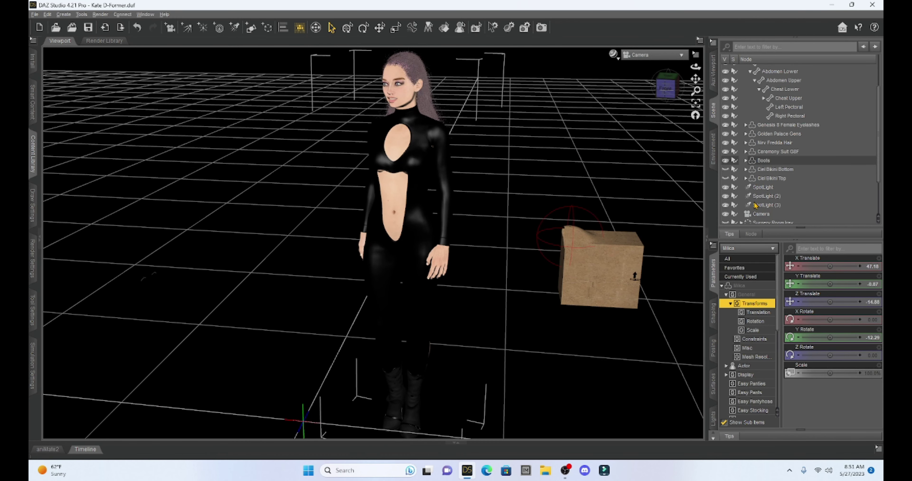
scroll(754, 204, "down", 2)
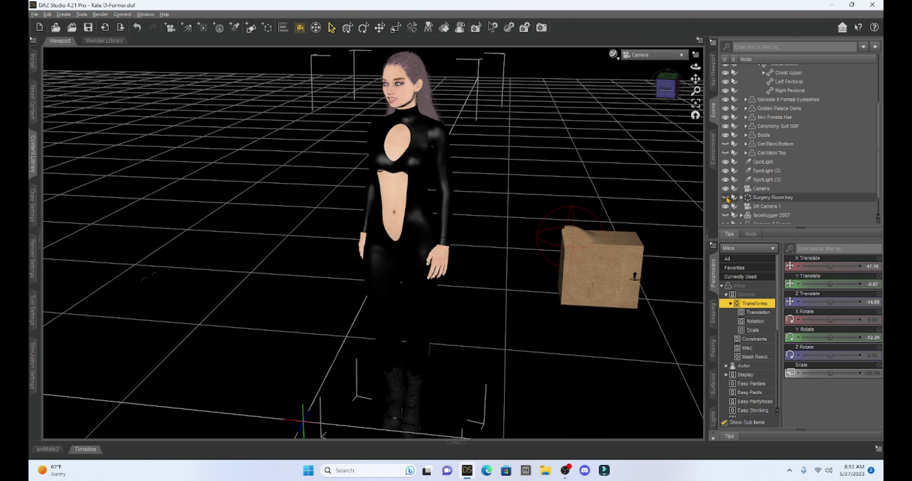
left_click(726, 198)
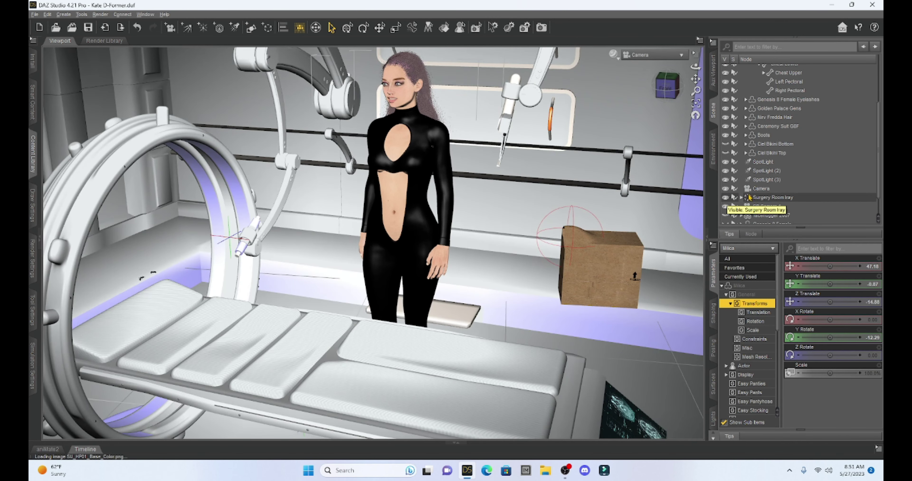
scroll(730, 201, "down", 1)
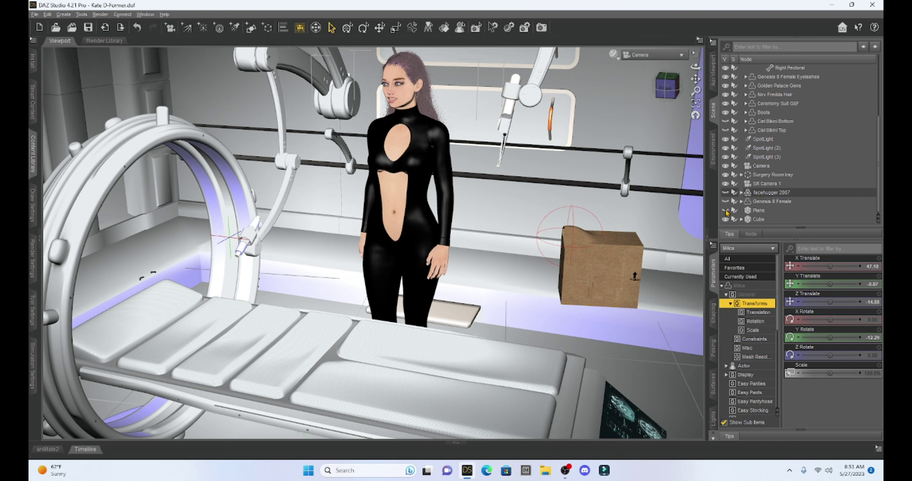
left_click(725, 210)
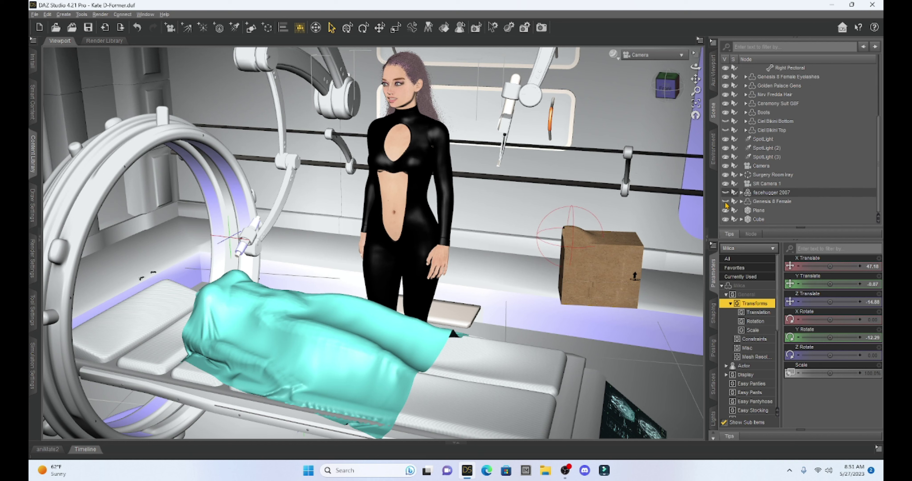
Make the Genesis 8 Female figure under the sheet and its Hollie Hair visible.
left_click(725, 202)
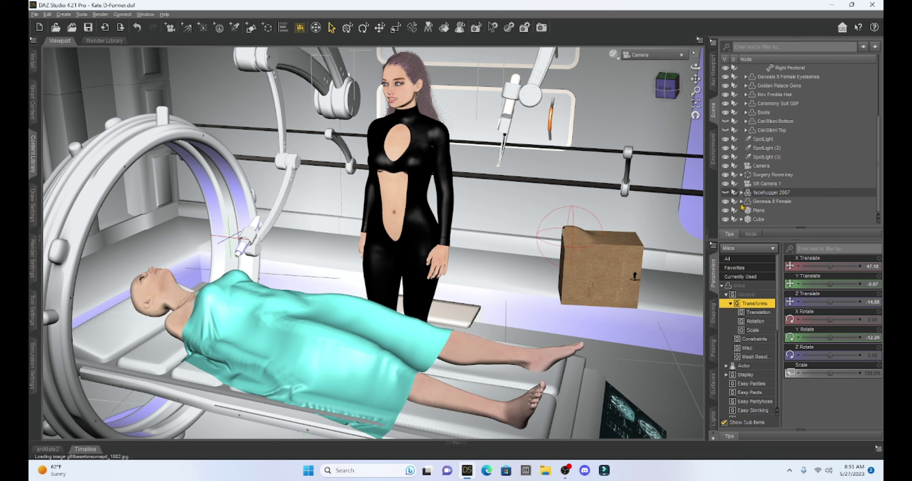
left_click(741, 202)
scroll(738, 205, "down", 1)
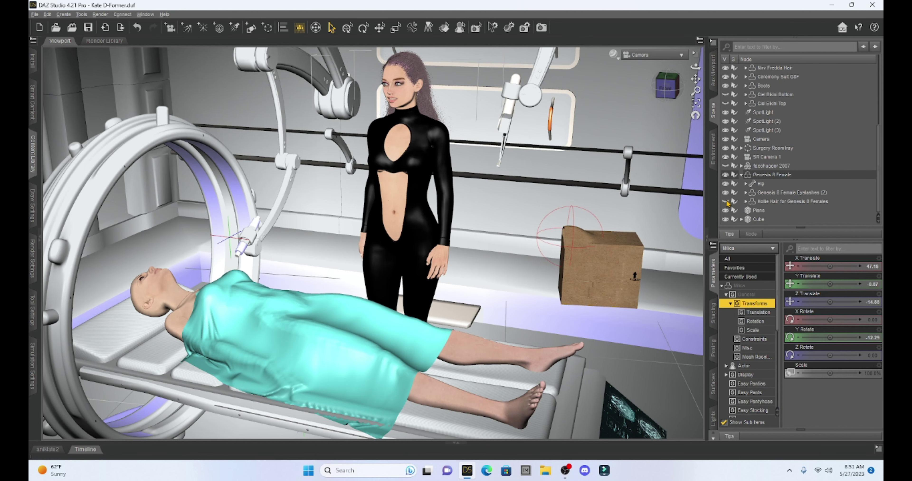
left_click(725, 201)
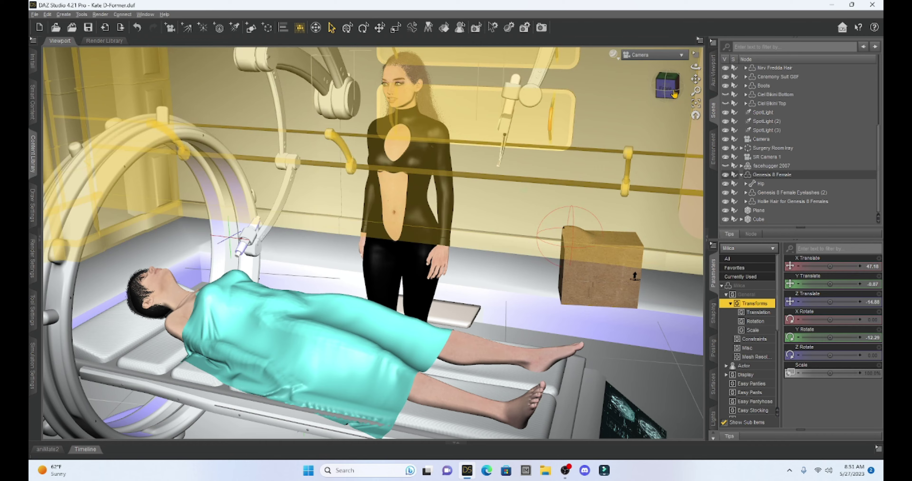
Set the Hugger Bulge morph of the Genesis 8 Female lying under the sheet to 100%.
left_click_drag(696, 80, 688, 85)
left_click_drag(283, 265, 320, 286)
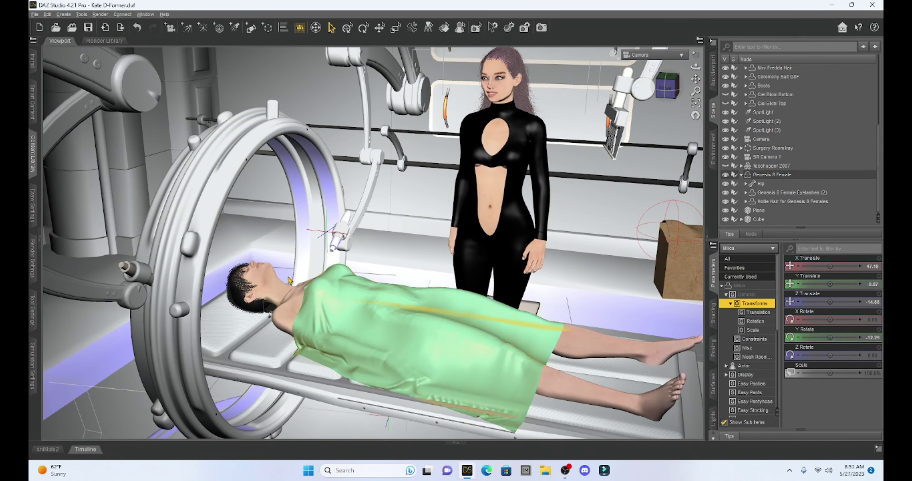
left_click(275, 290)
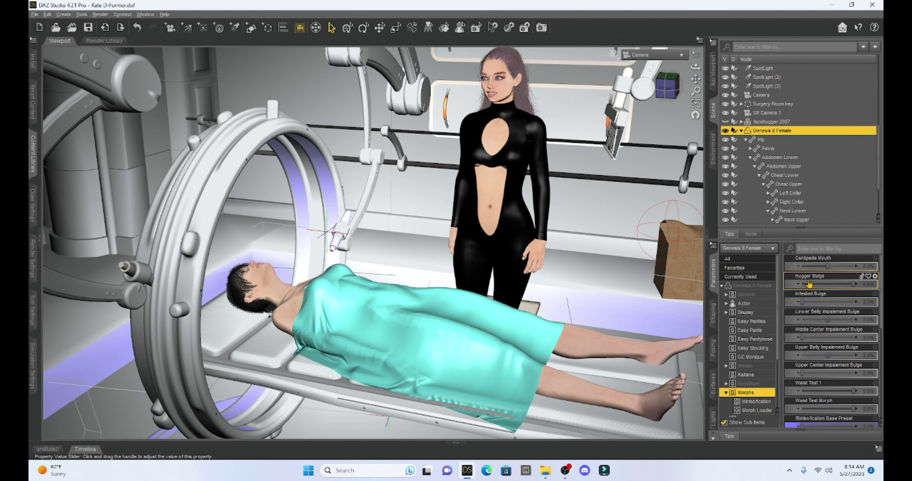
left_click_drag(854, 284, 852, 285)
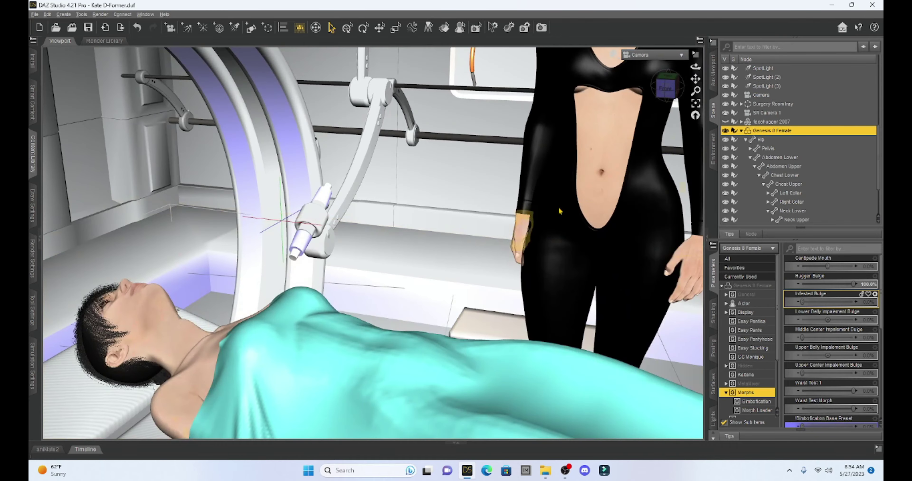
left_click_drag(696, 78, 606, 188)
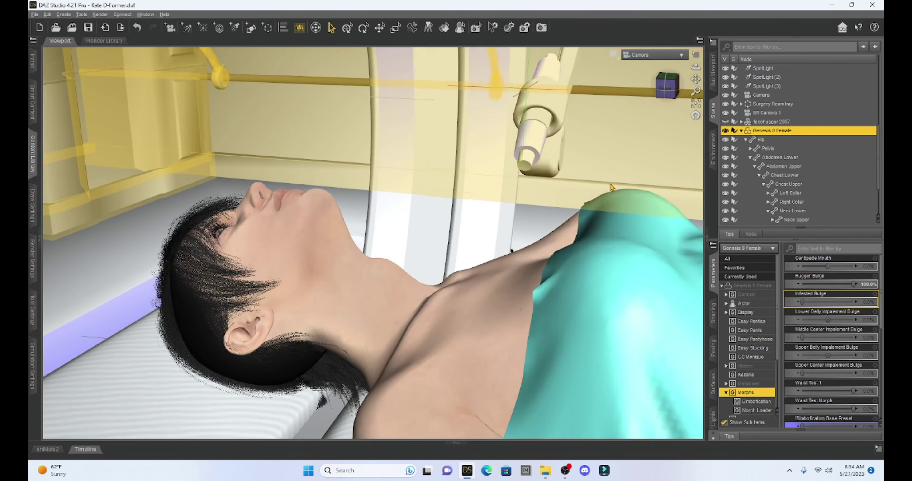
mouse_move(854, 283)
left_mouse_down()
mouse_move(807, 284)
mouse_move(824, 285)
mouse_move(777, 302)
mouse_move(854, 284)
left_mouse_up()
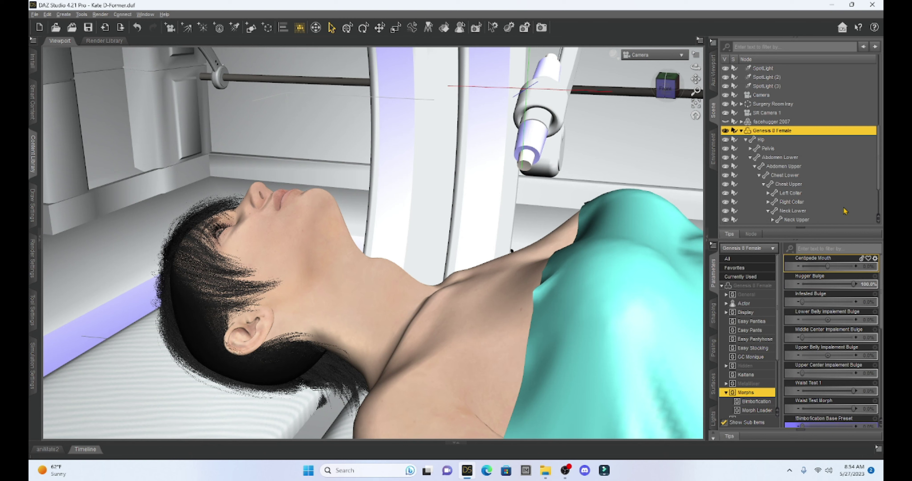
Make facehugger 2007 visible and lower its Y translation to 14.77 to place it over the lying woman's face.
left_click(725, 122)
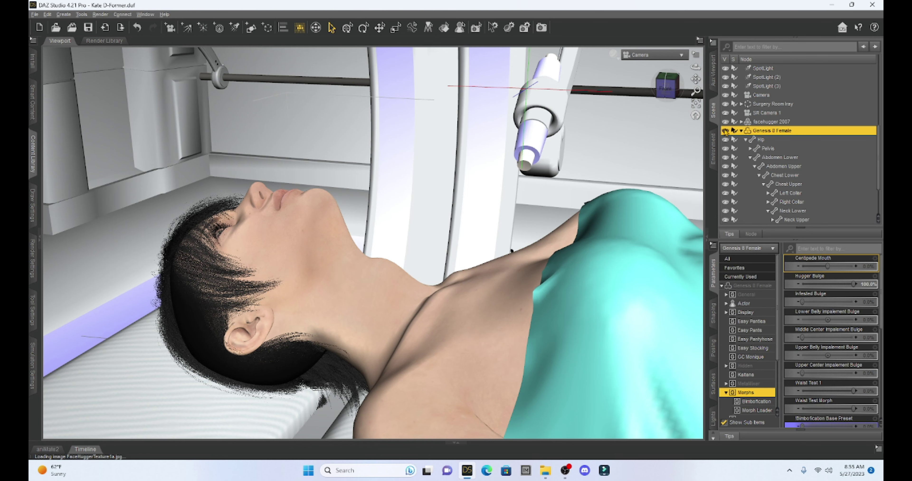
scroll(587, 250, "down", 5)
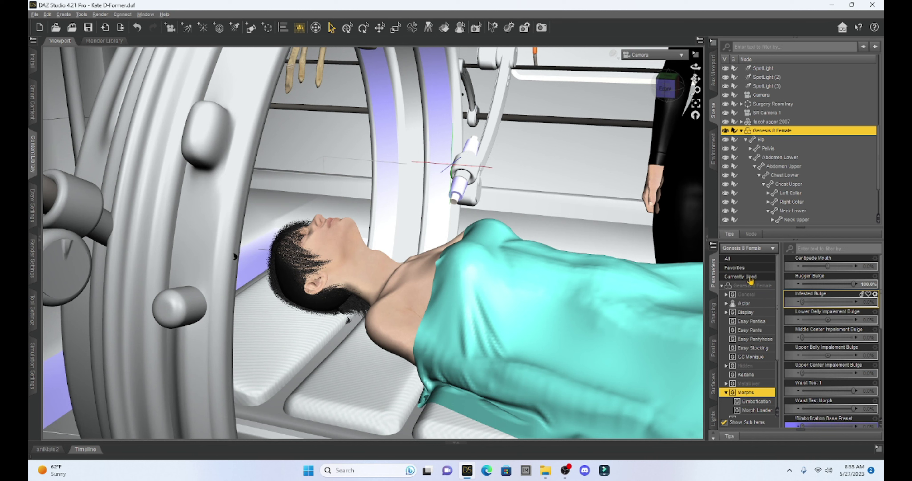
left_click(768, 122)
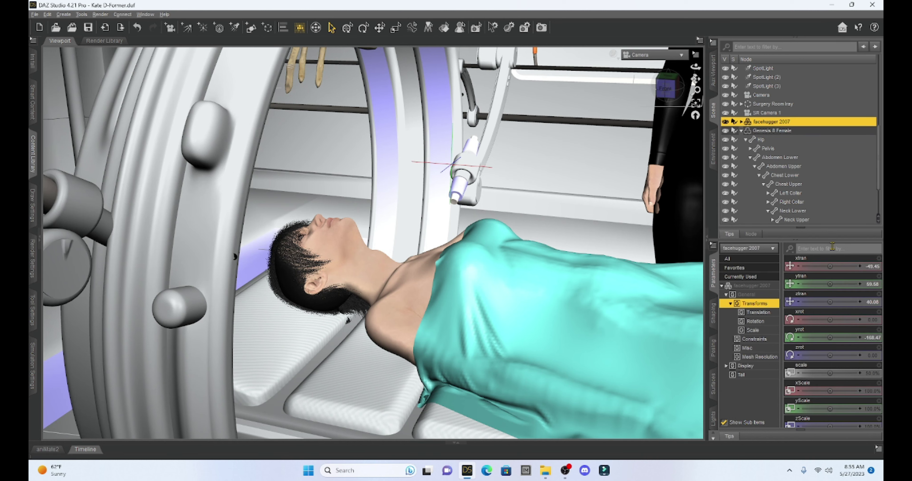
left_click_drag(830, 284, 821, 284)
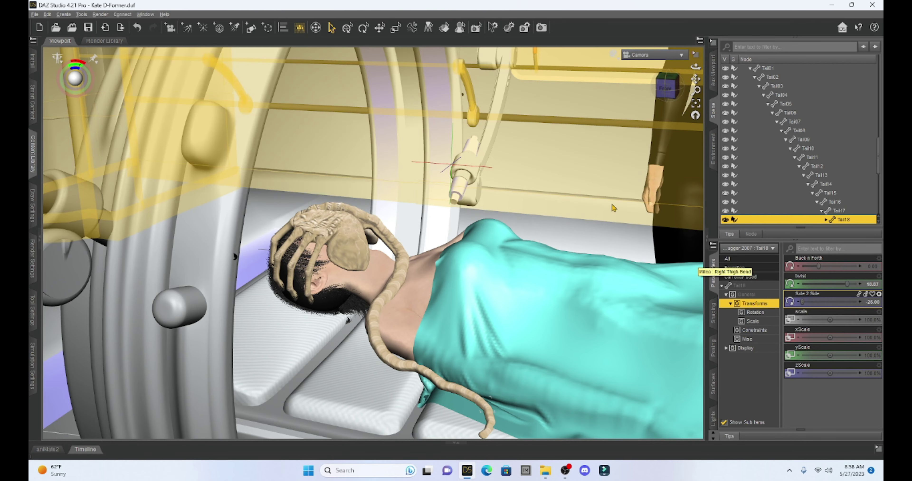
Bend the standing woman's Abdomen Upper forward to about 25 and twist her head toward the patient.
left_click_drag(613, 208, 540, 214, "alt")
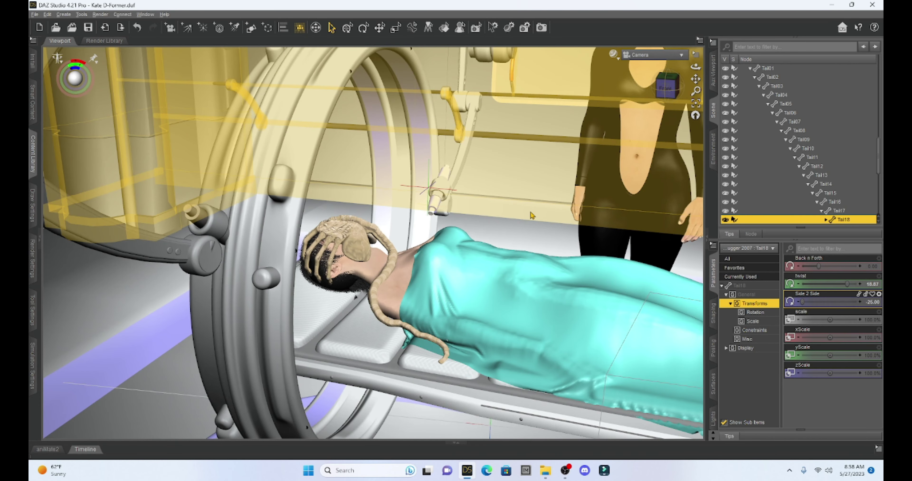
left_click_drag(695, 78, 585, 210)
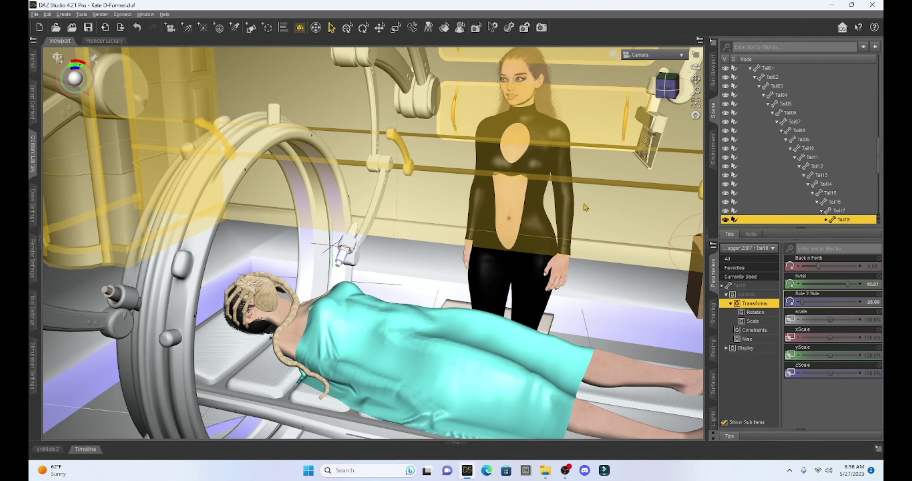
left_click(510, 200)
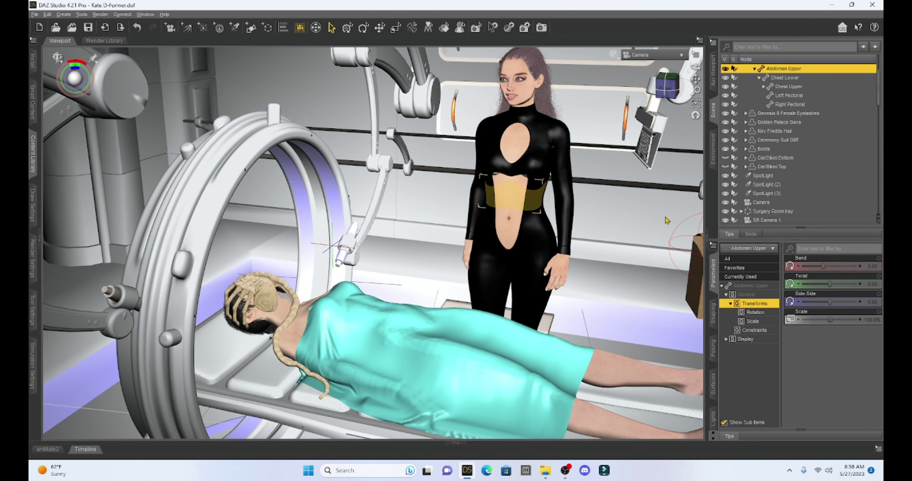
left_click_drag(824, 268, 843, 285)
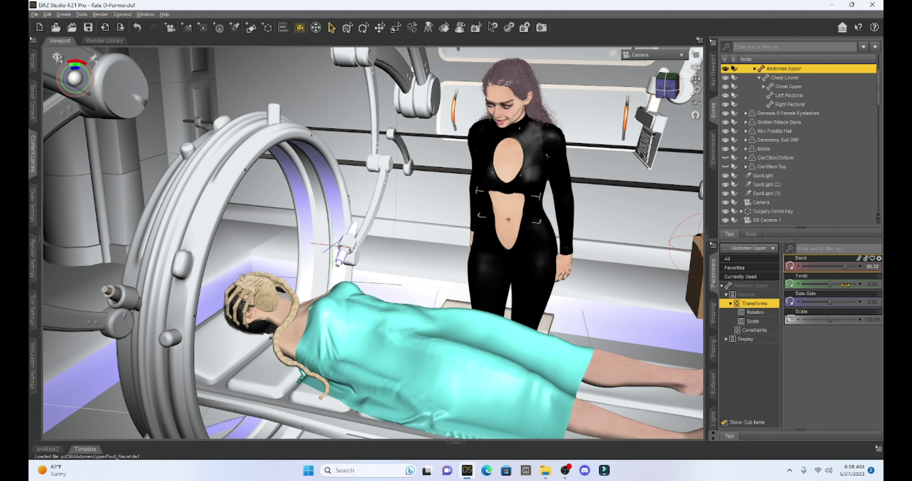
left_click(520, 118)
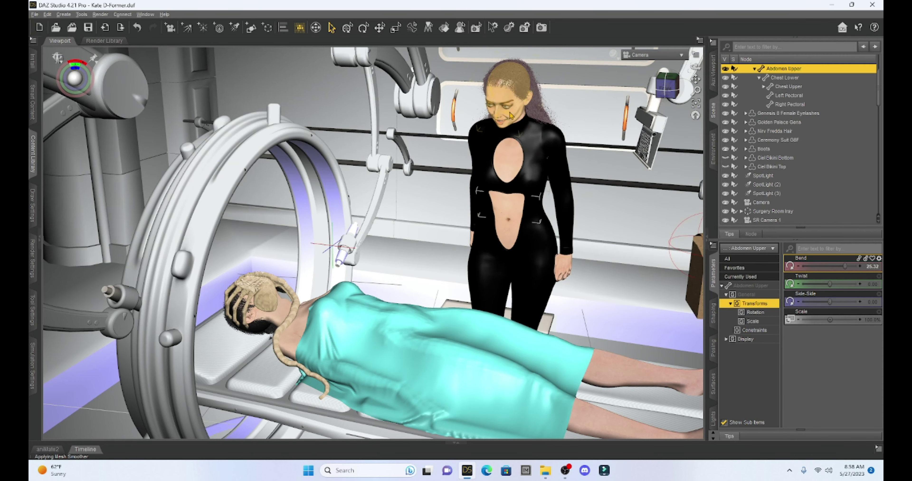
left_click_drag(831, 284, 825, 284)
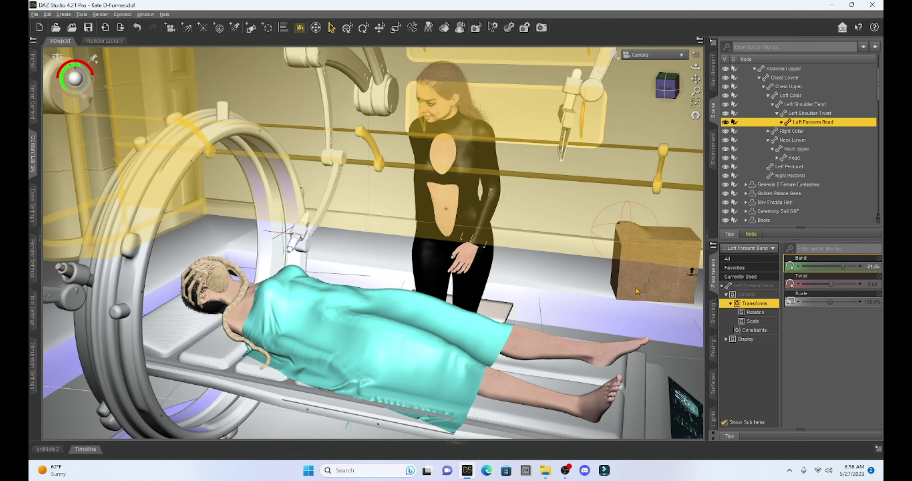
Move the Cube to the patient's feet on the surgery table, at about X 99.4 and Y 70.34.
left_click(660, 268)
left_click_drag(828, 285, 815, 266)
left_click_drag(827, 302, 834, 284)
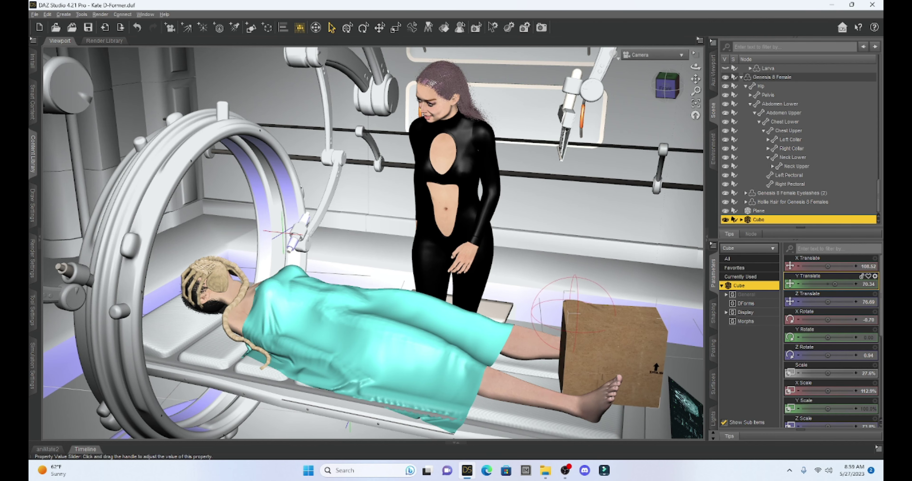
left_click_drag(667, 86, 666, 87)
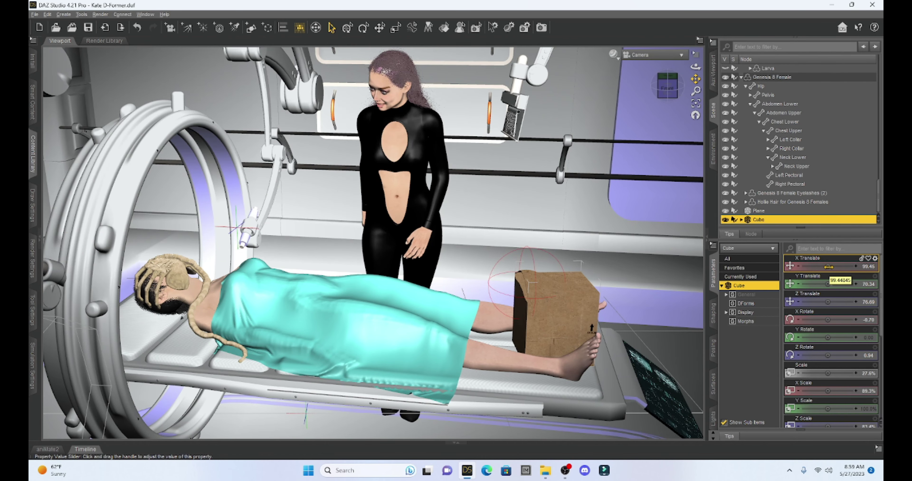
left_click_drag(667, 86, 667, 88)
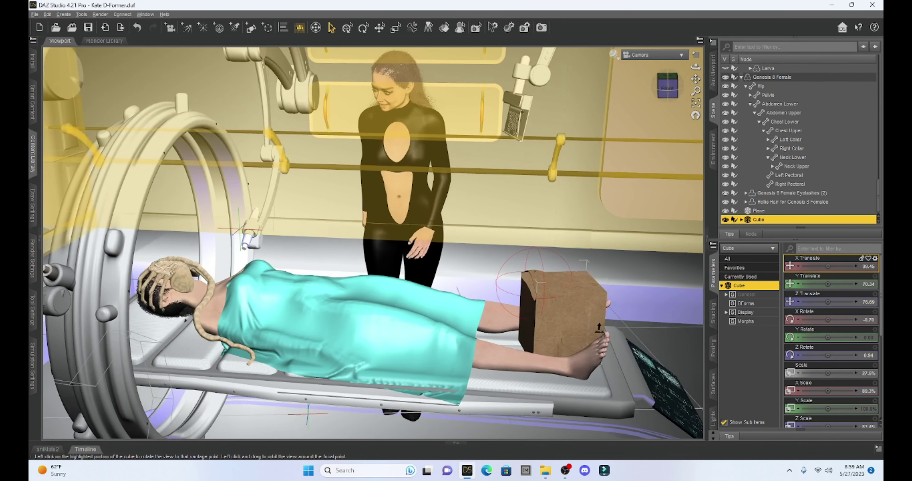
Duplicate facehugger 2007 and move the copy along X to the cardboard box at the patient's feet.
left_click(175, 280)
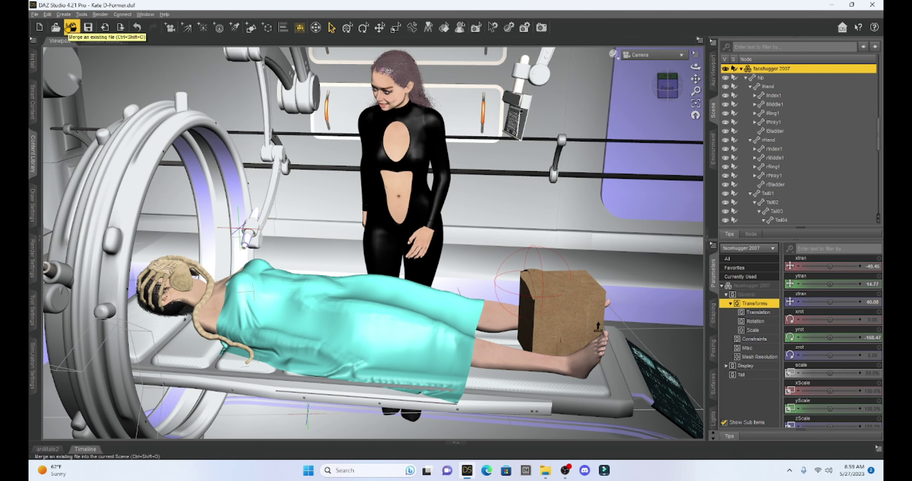
scroll(778, 142, "up", 5)
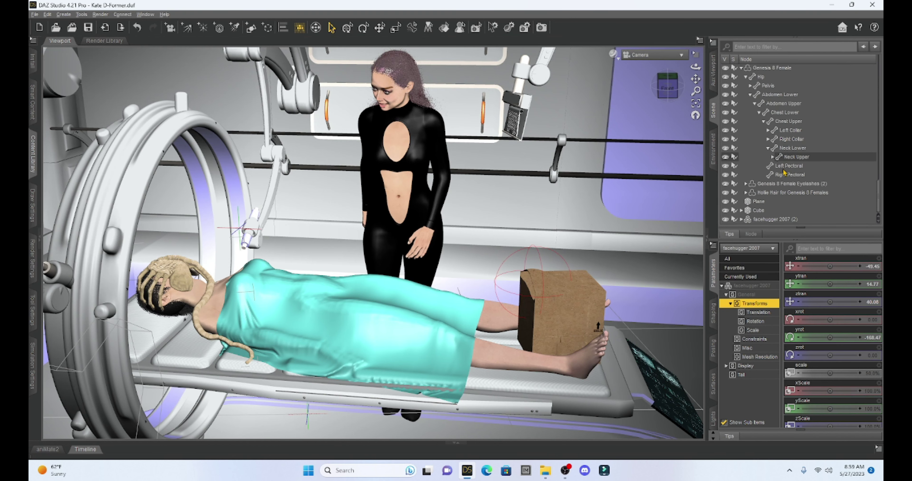
left_click(776, 220)
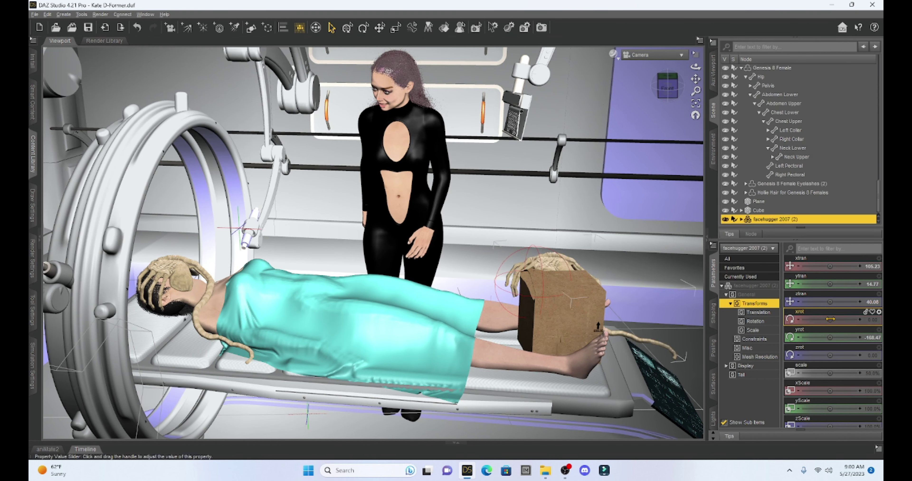
key("Right")
key("Down")
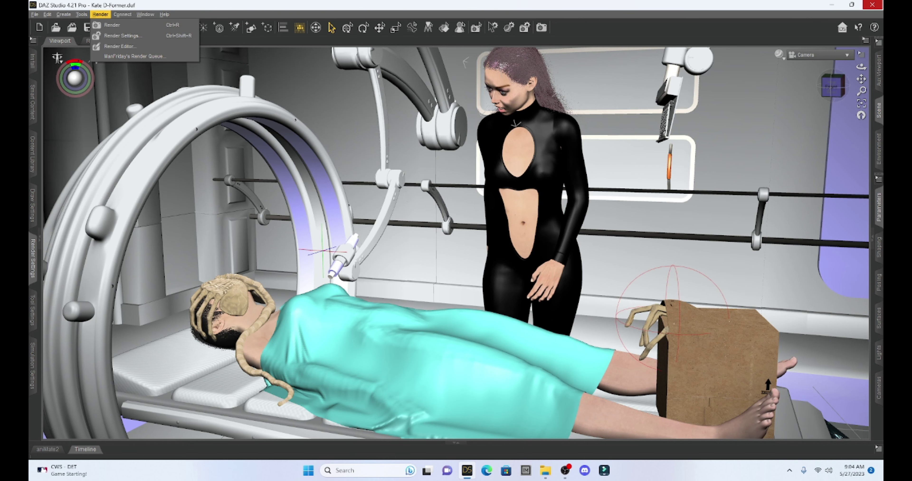
left_click(146, 14)
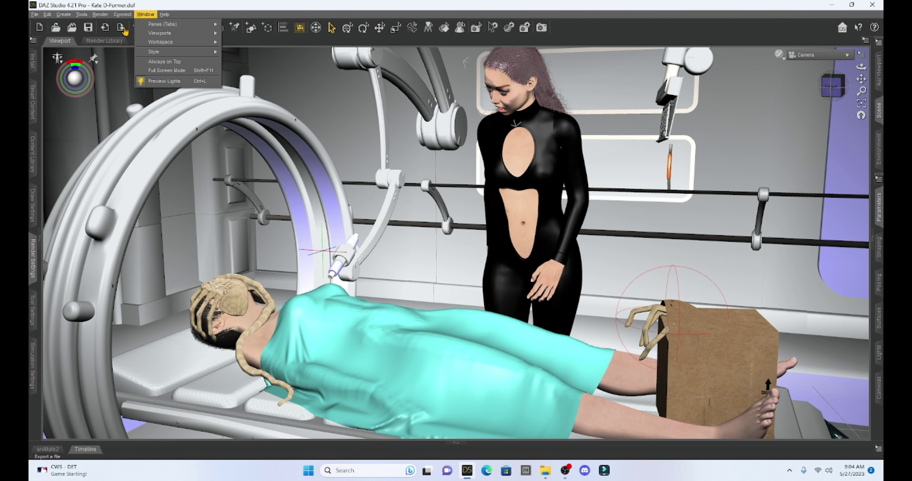